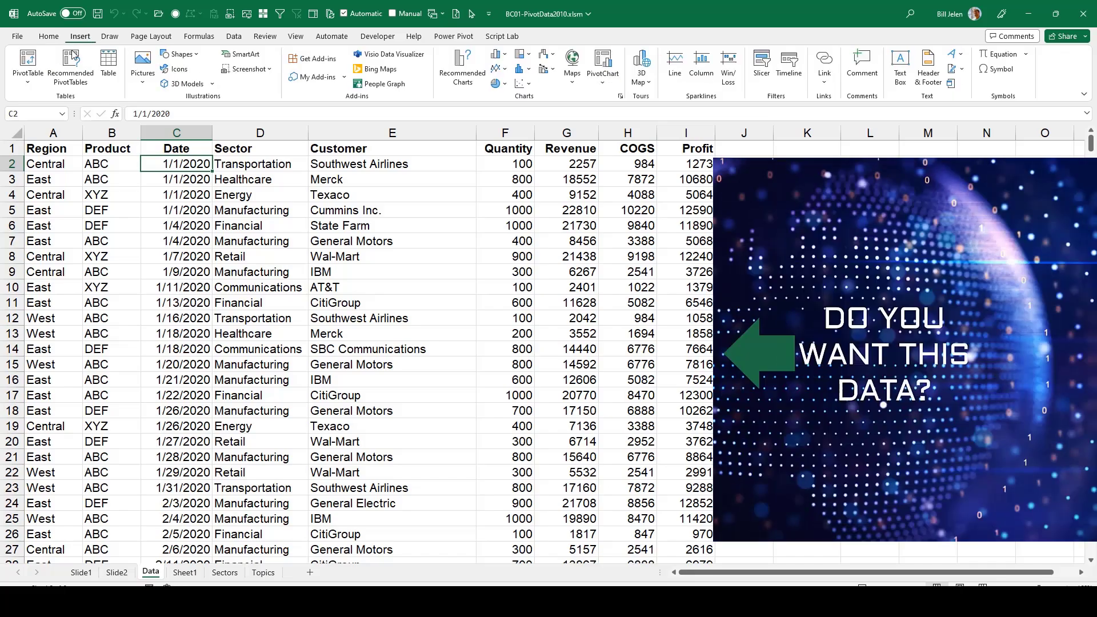
Create a pivot table on a new sheet and group its dates by Years only.
click(28, 64)
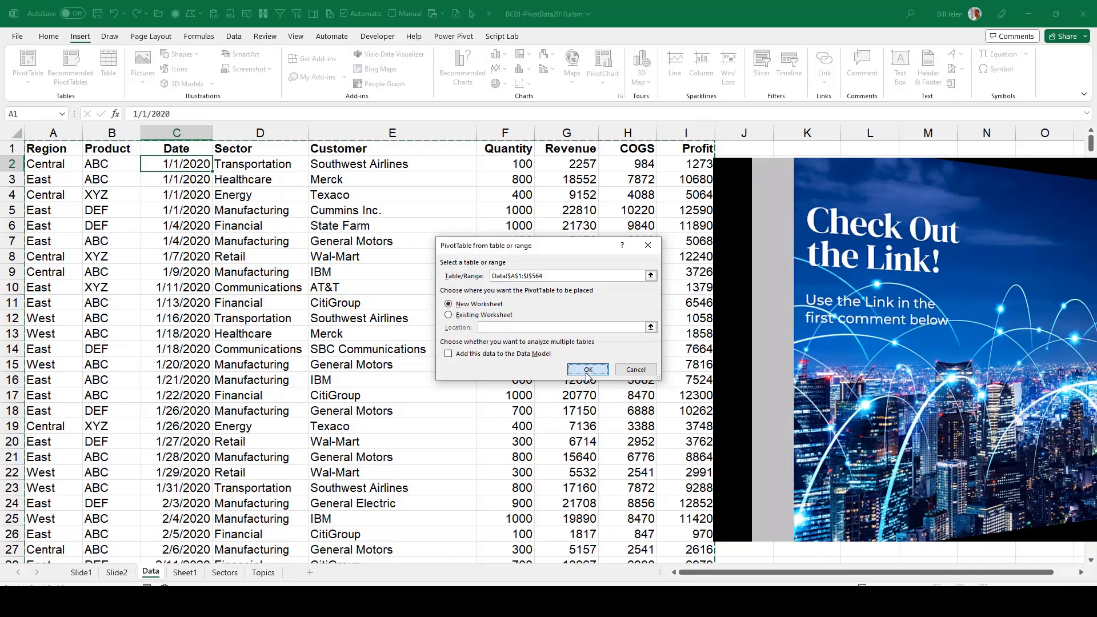
click(588, 369)
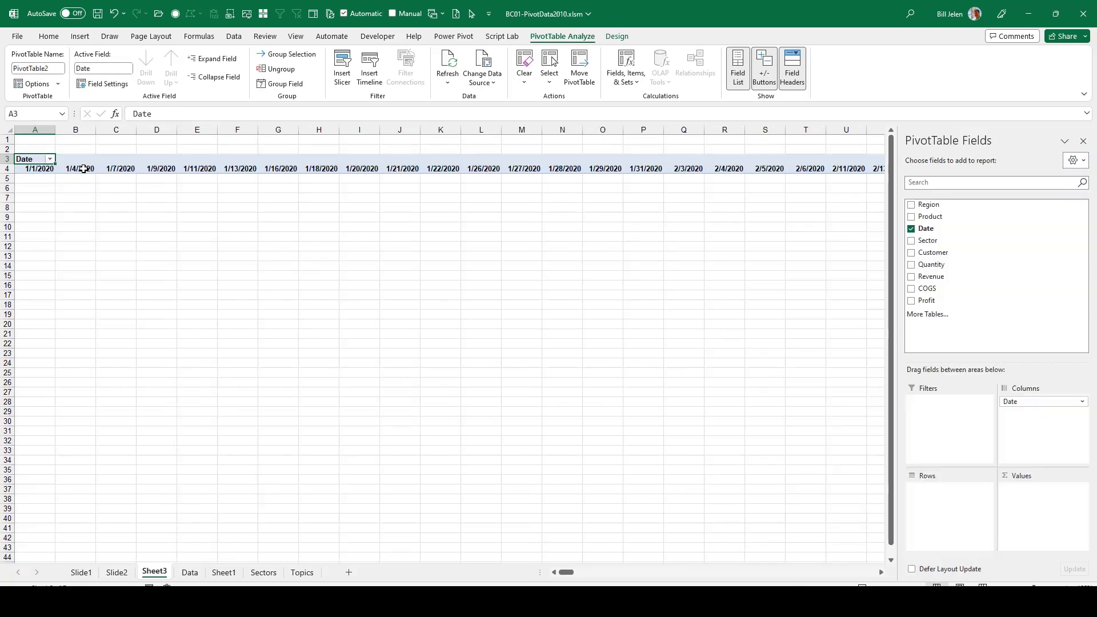
click(82, 169)
click(280, 83)
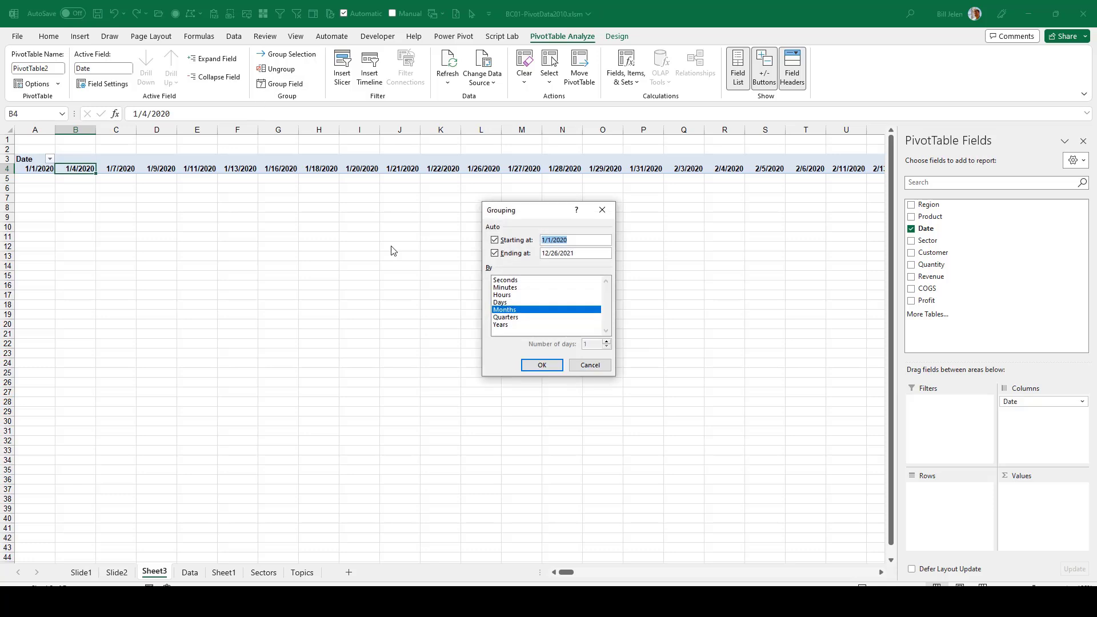
click(501, 326)
click(505, 310)
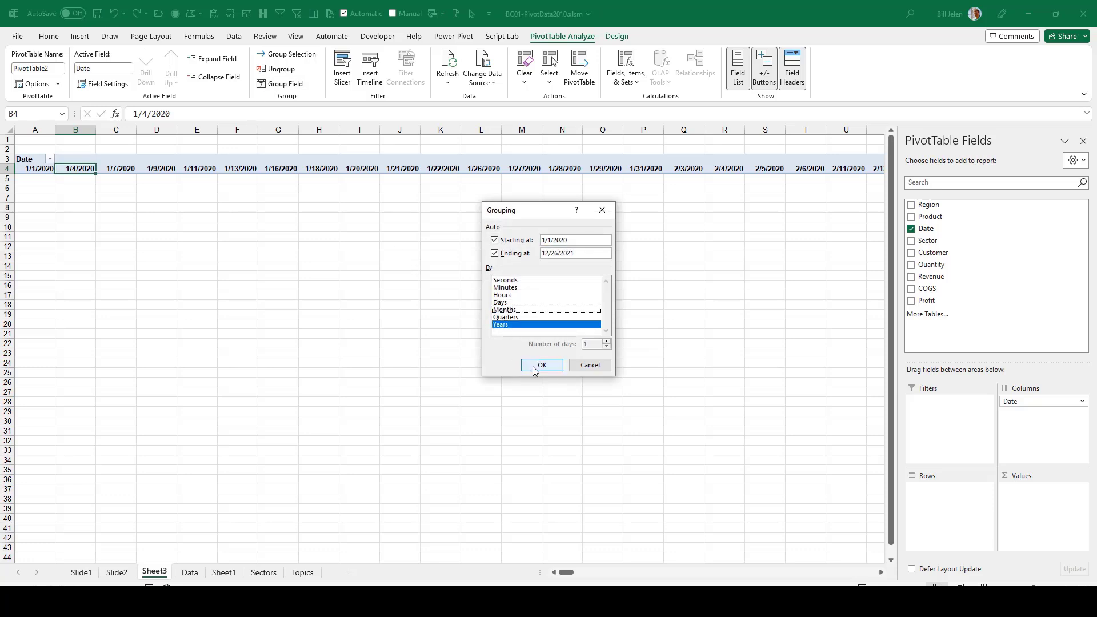
click(542, 365)
Put Revenue in Values, Sector in Rows, and Revenue in Values a second time.
drag(927, 278, 1033, 511)
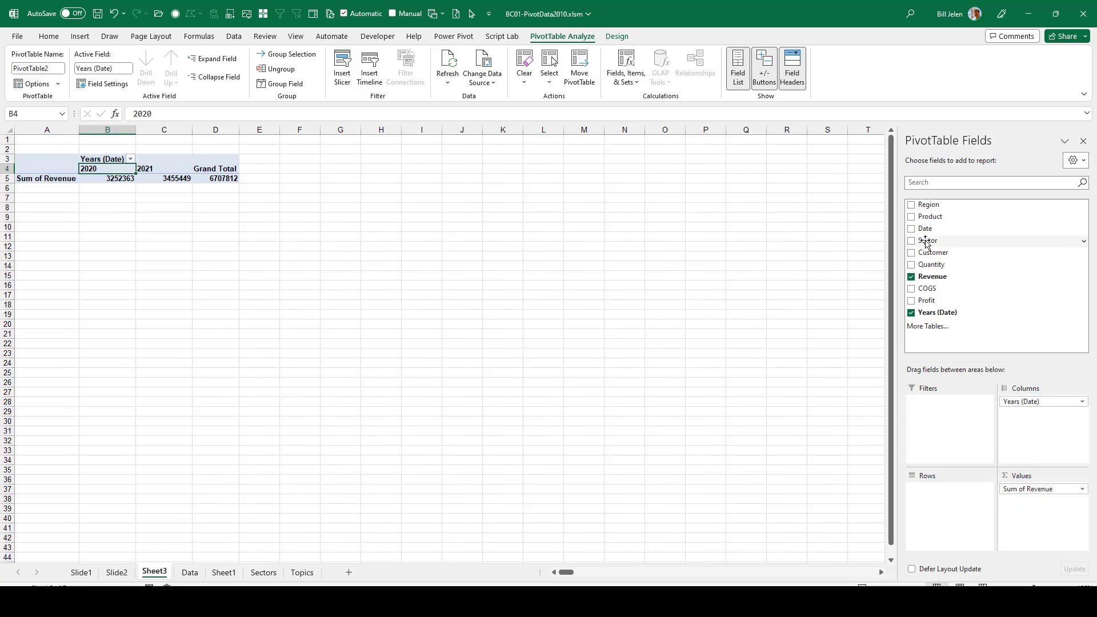
drag(926, 243, 943, 498)
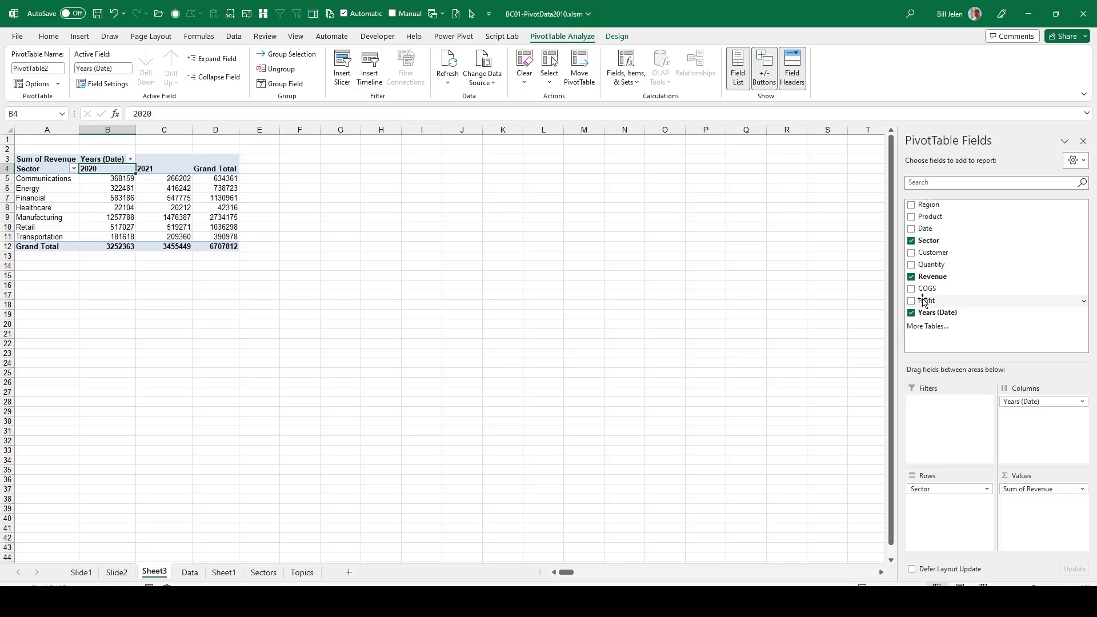
mouse_move(931, 278)
mouse_down()
mouse_move(1044, 511)
mouse_move(1034, 508)
mouse_up()
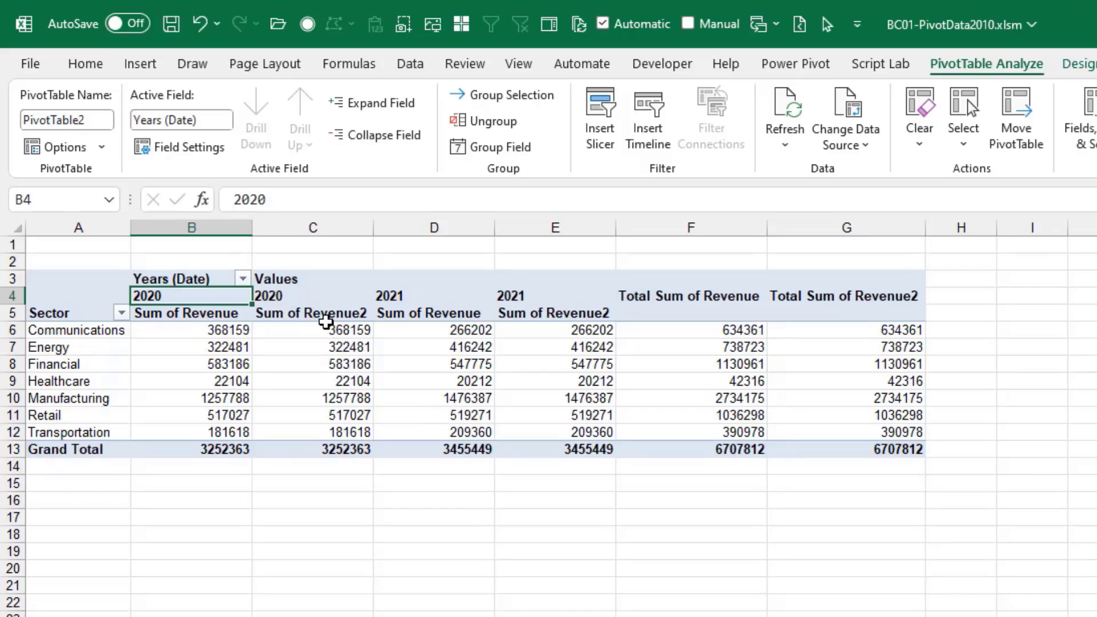
Show Sum of Revenue2 as Difference From the previous Years (Date) item, renamed Variance.
double_click(187, 181)
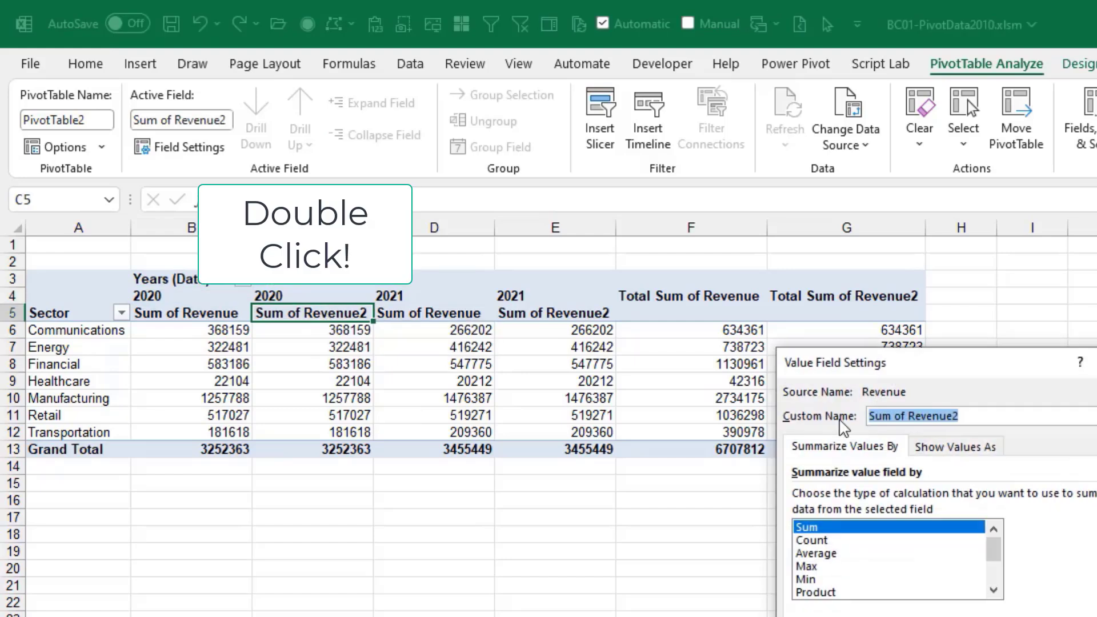
click(927, 452)
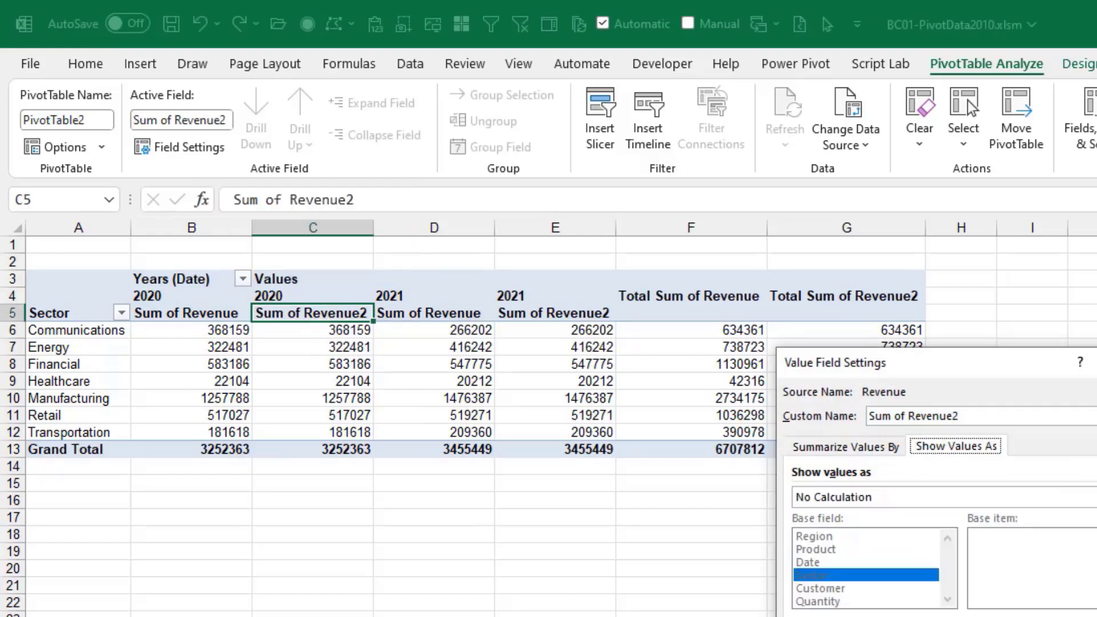
click(1071, 497)
scroll(1005, 549, down, 1)
scroll(1004, 549, down, 1)
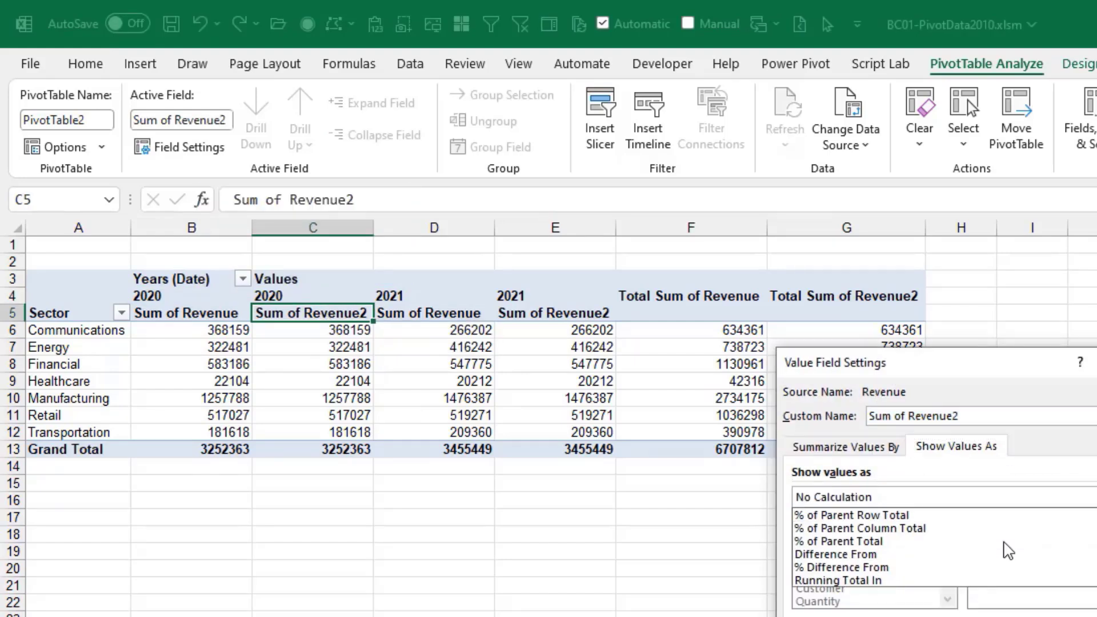
click(877, 556)
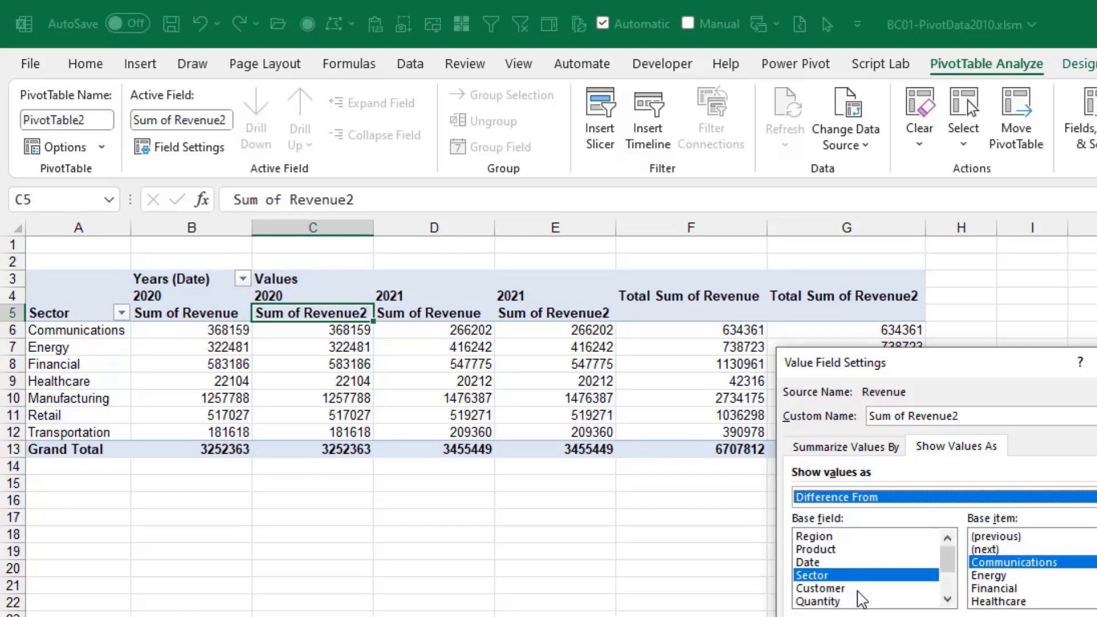
click(948, 599)
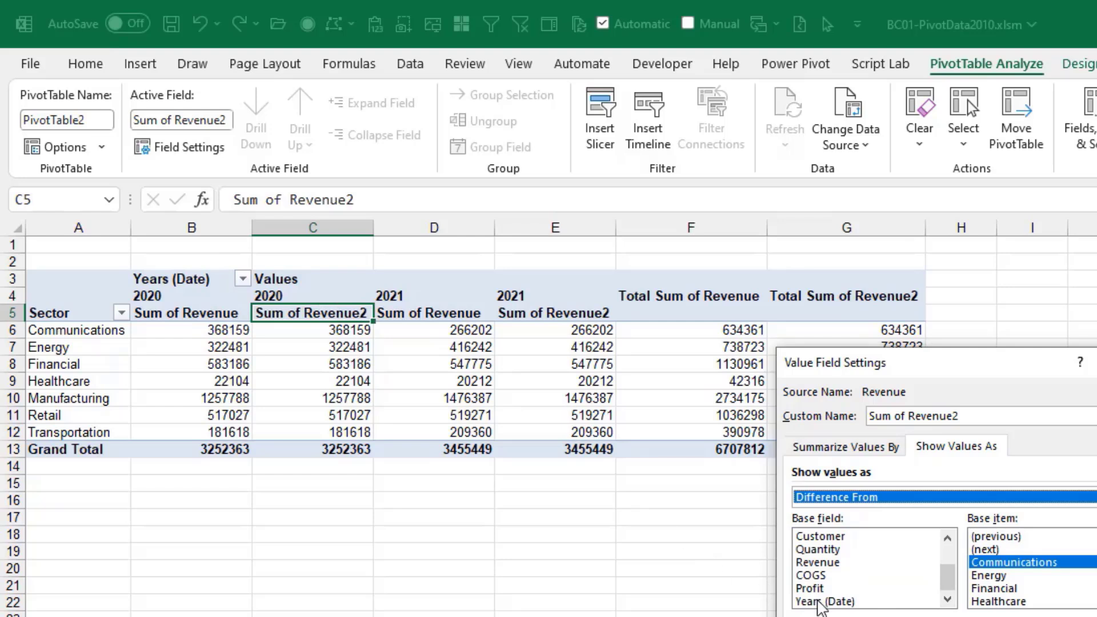
click(820, 603)
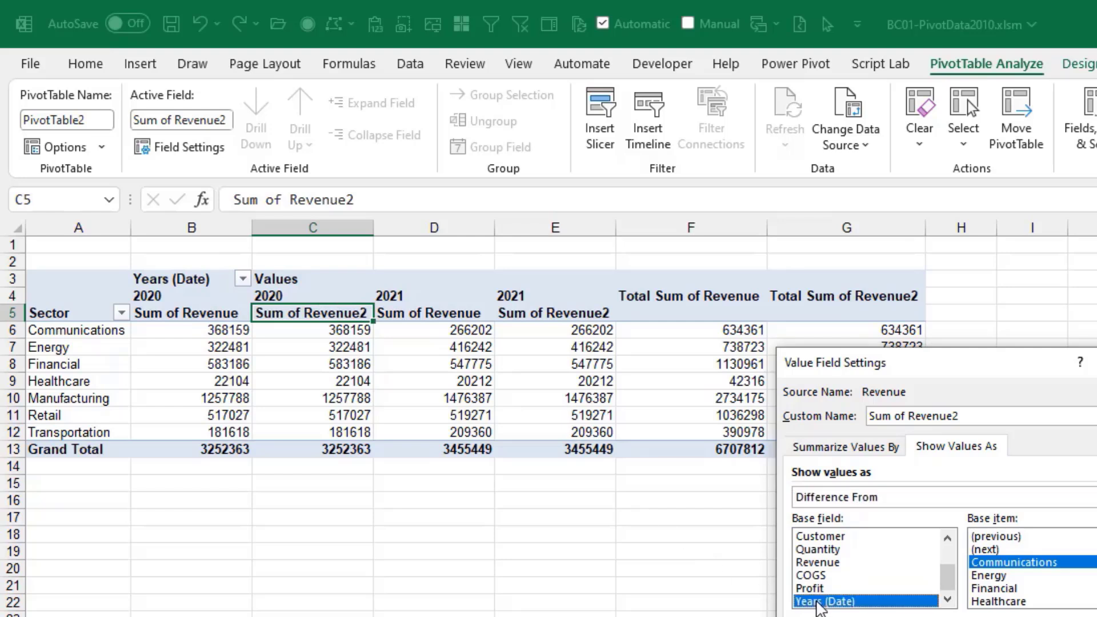
click(995, 537)
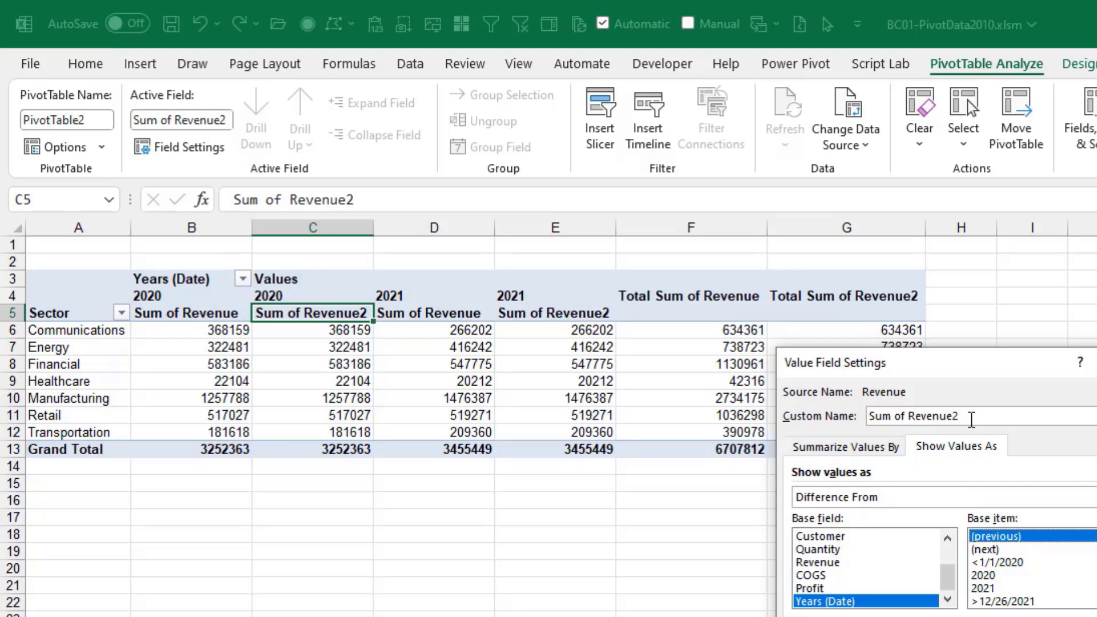
drag(967, 418, 797, 410)
text(Variance)
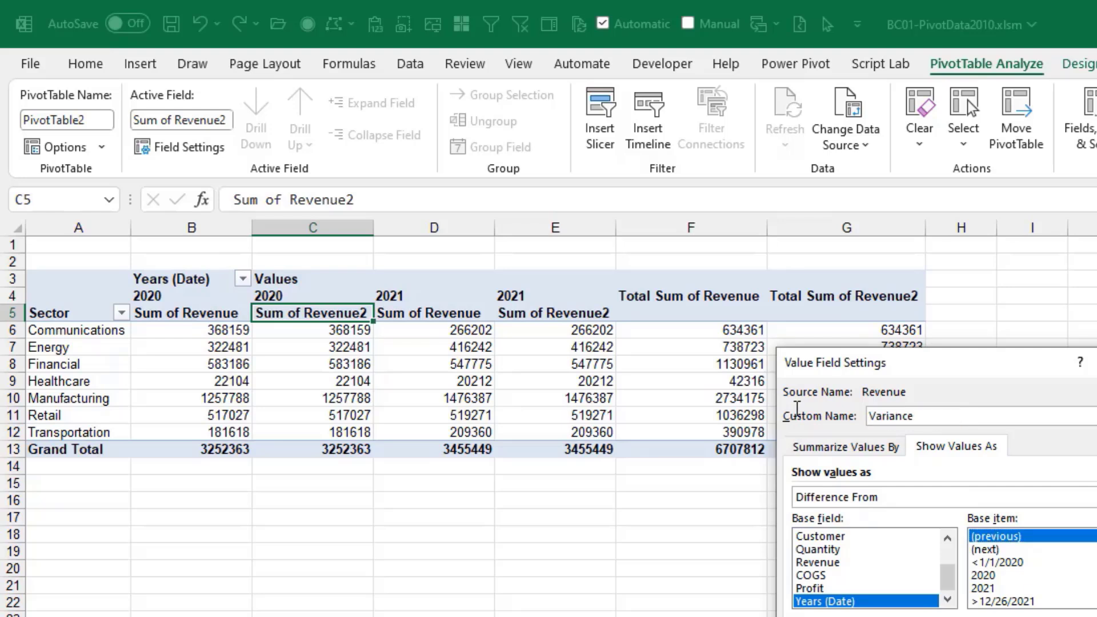
key(Return)
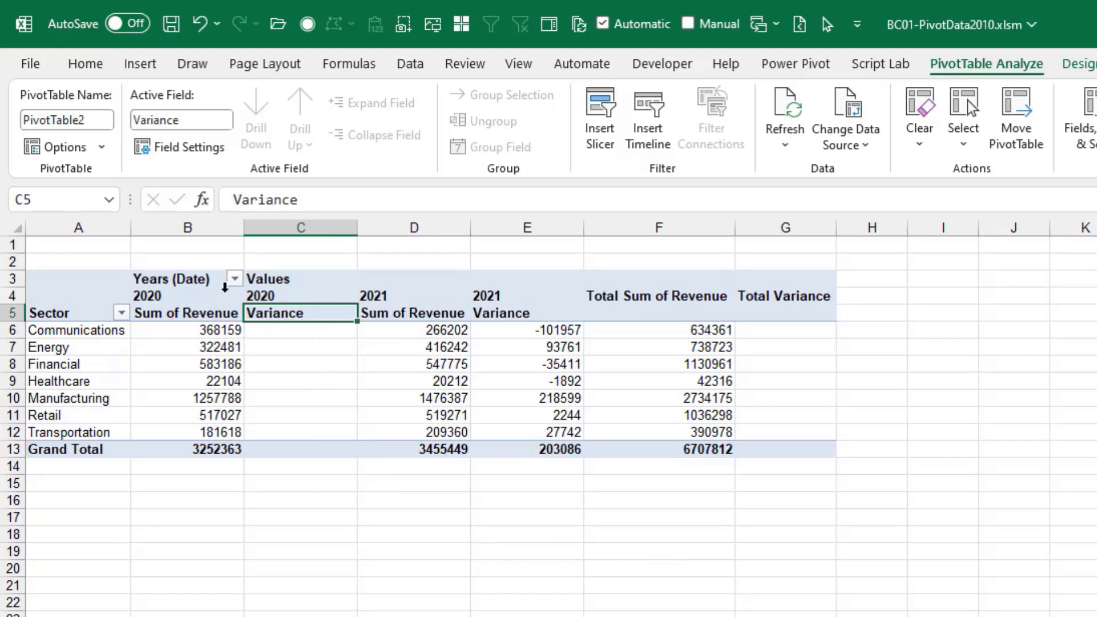
Hide pivot columns C and G, then remove Sector from the pivot rows.
right_click(294, 226)
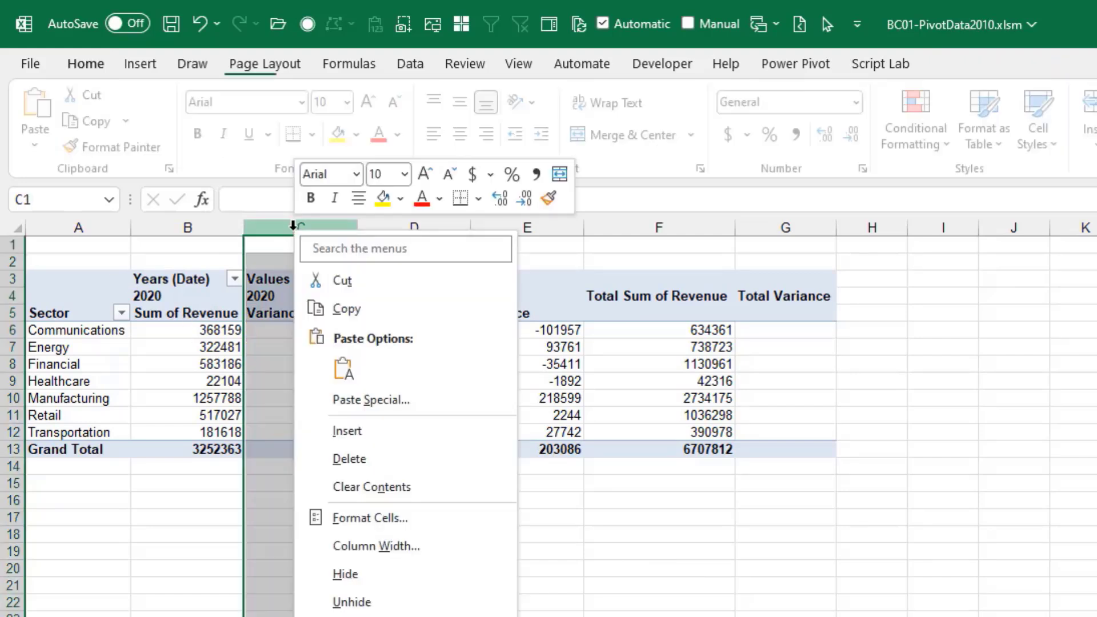
click(360, 574)
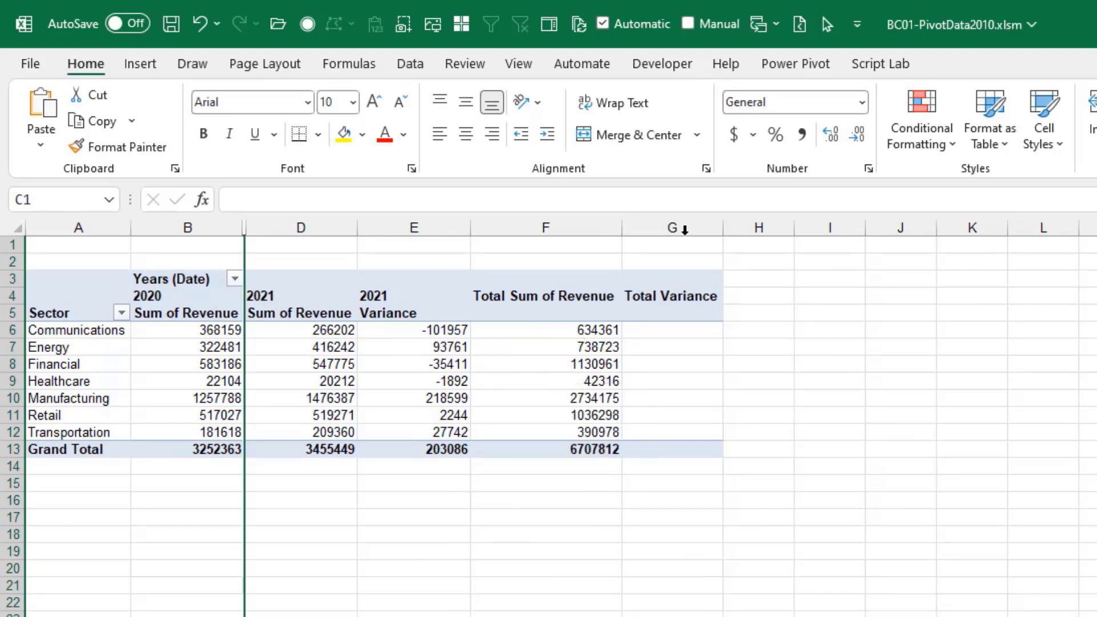
click(685, 229)
right_click(684, 229)
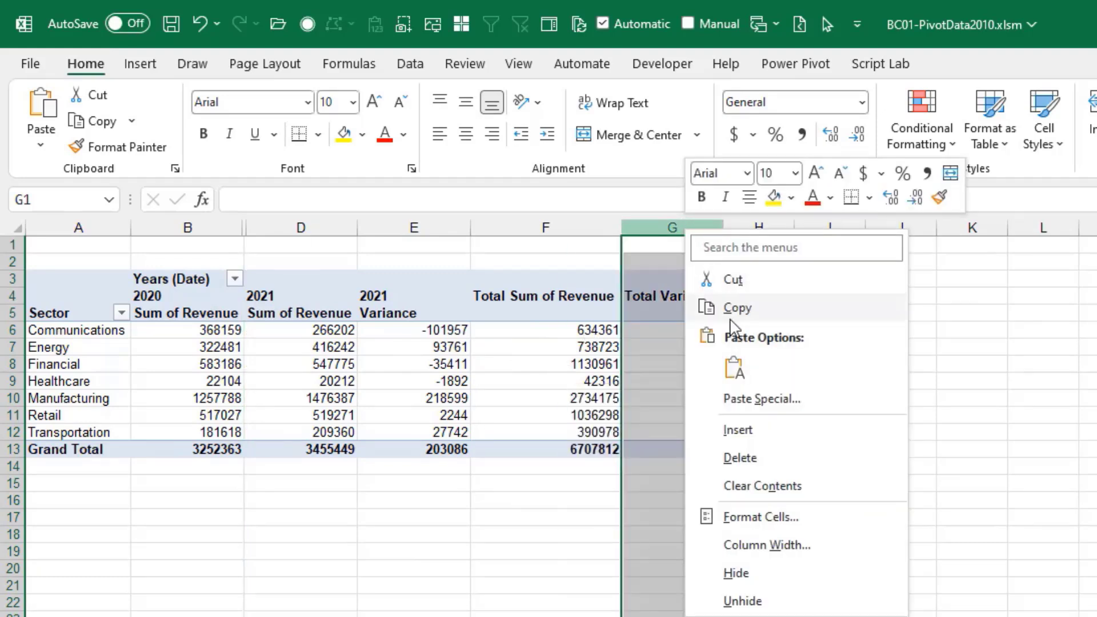
click(752, 570)
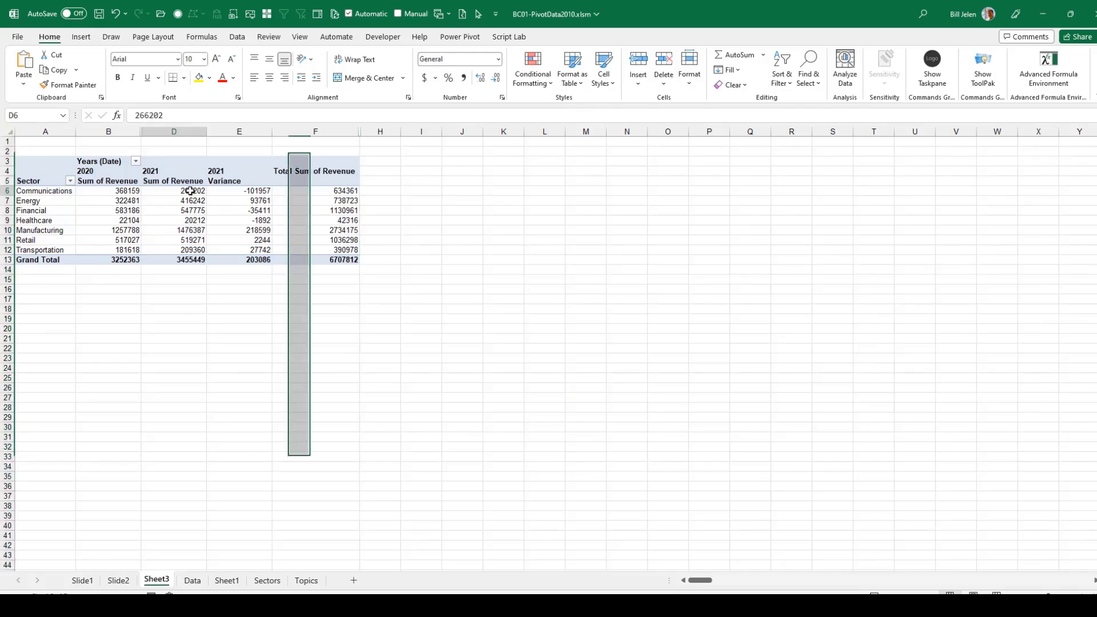
click(191, 190)
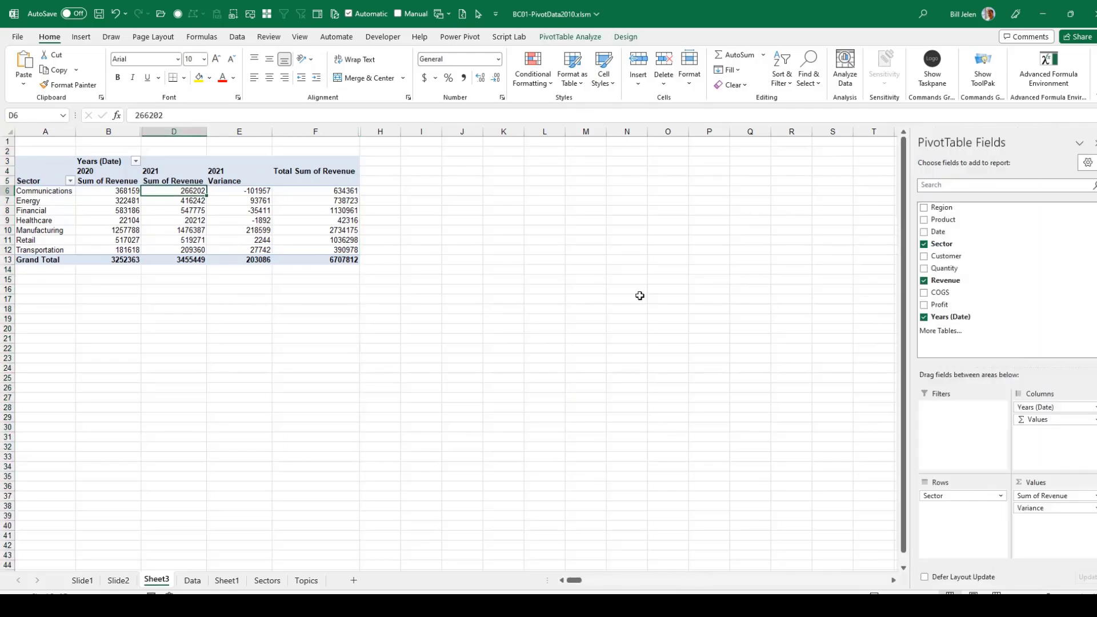
click(924, 245)
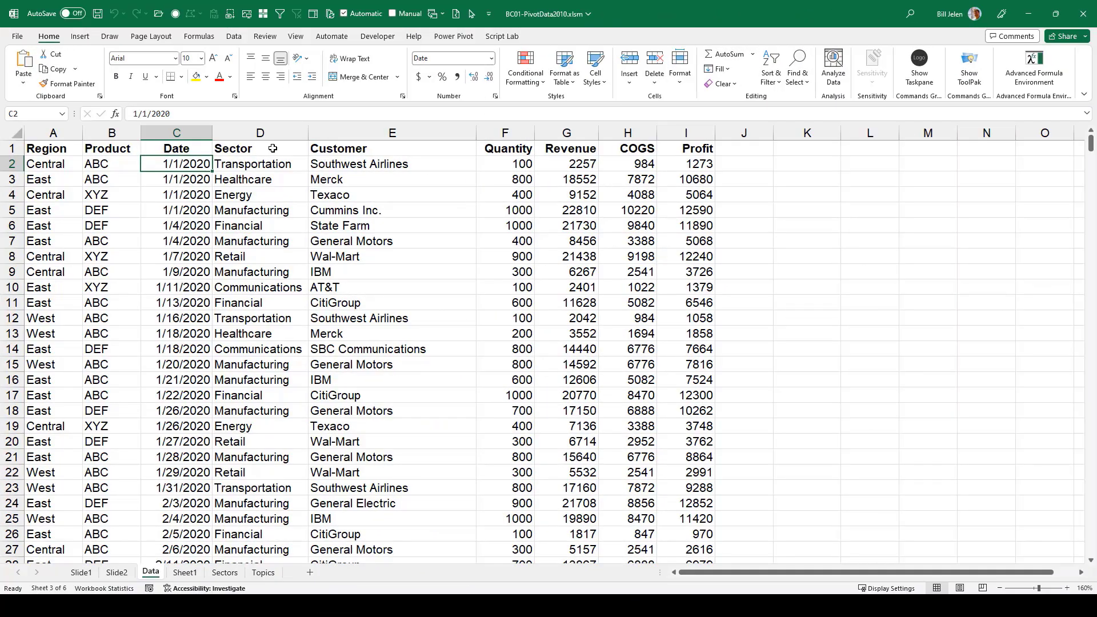
Insert a Year column at D using =YEAR(C2), formatted as a whole number and filled down.
click(274, 149)
key(alt+i)
text(c)
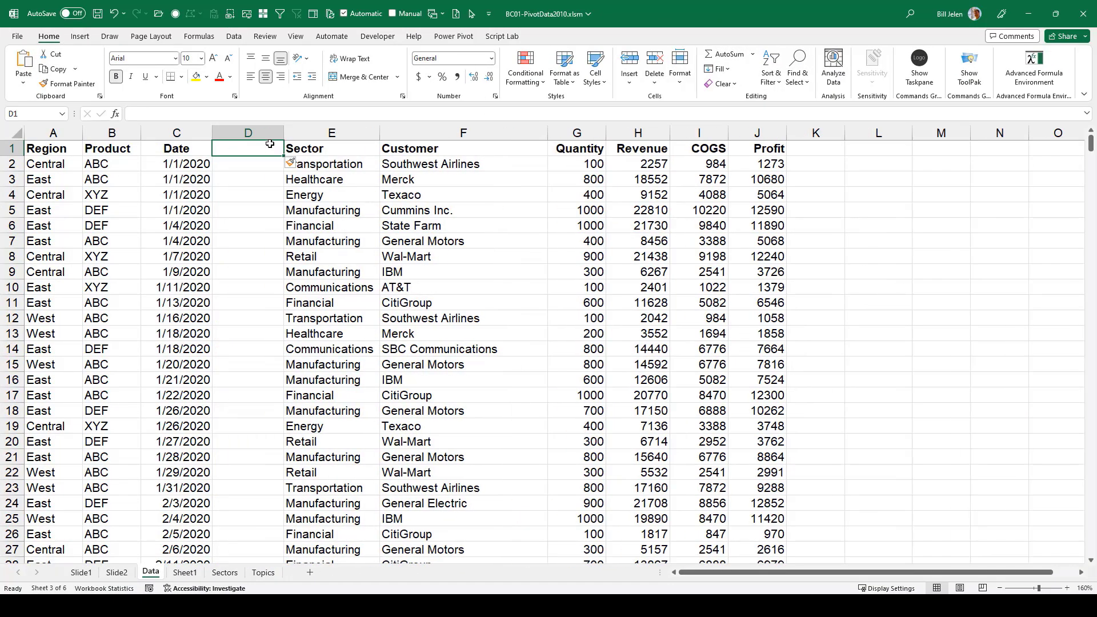
text(Year)
key(Return)
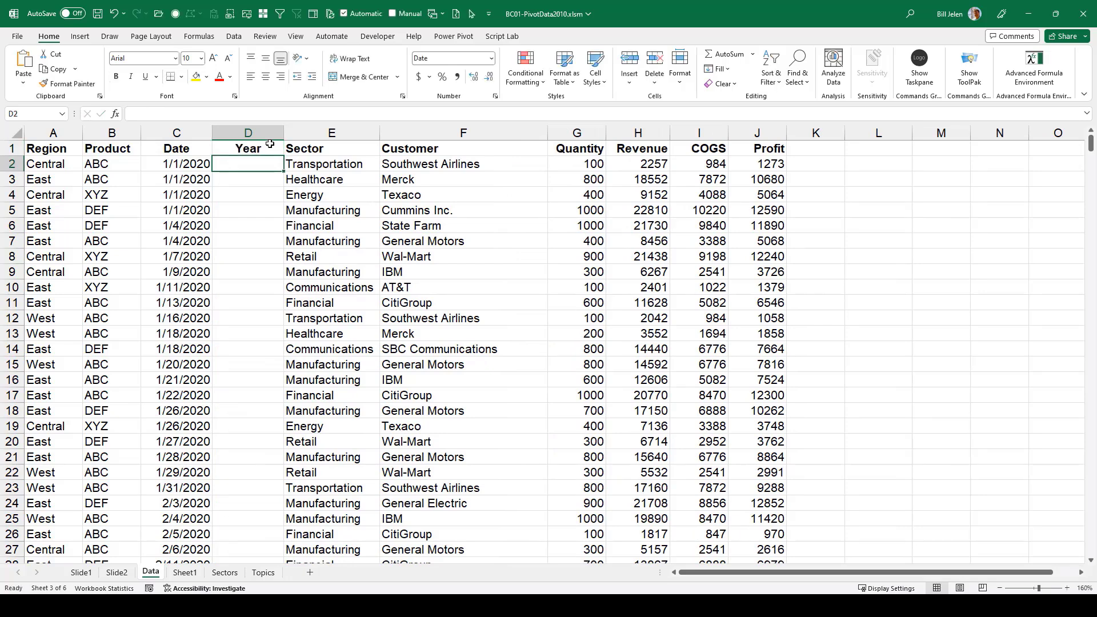
text(=year()
key(Left)
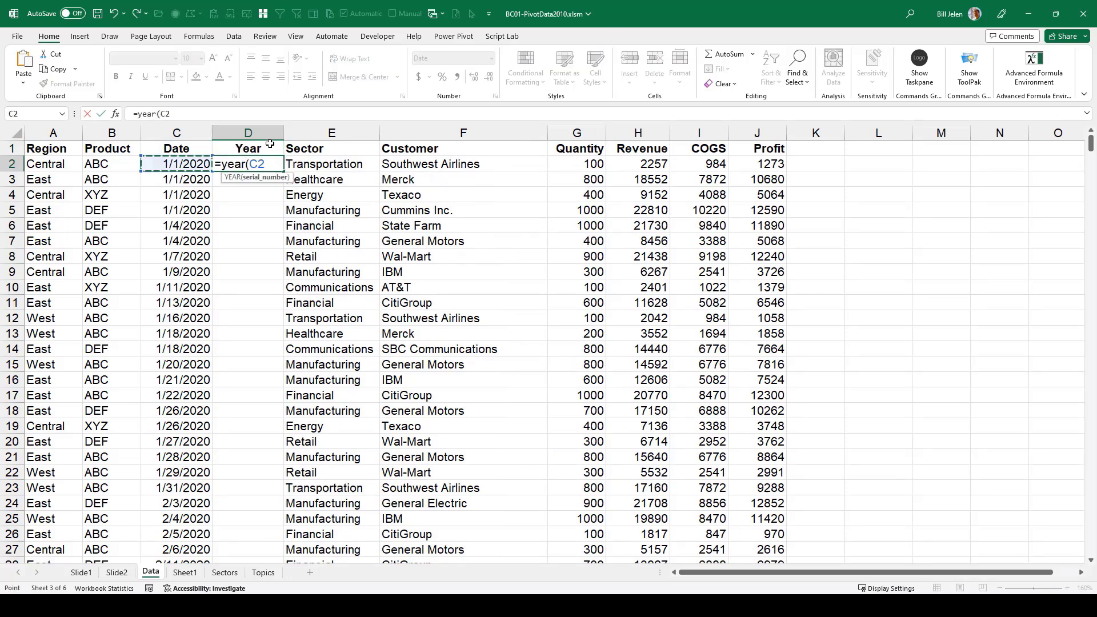
key(ctrl+Return)
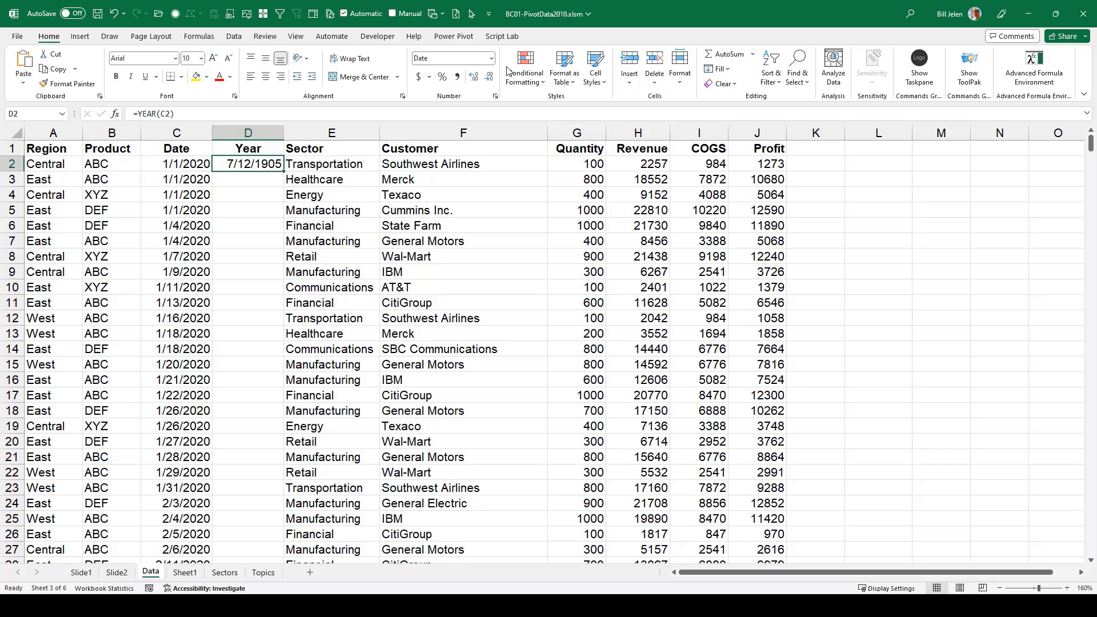
click(492, 59)
click(462, 108)
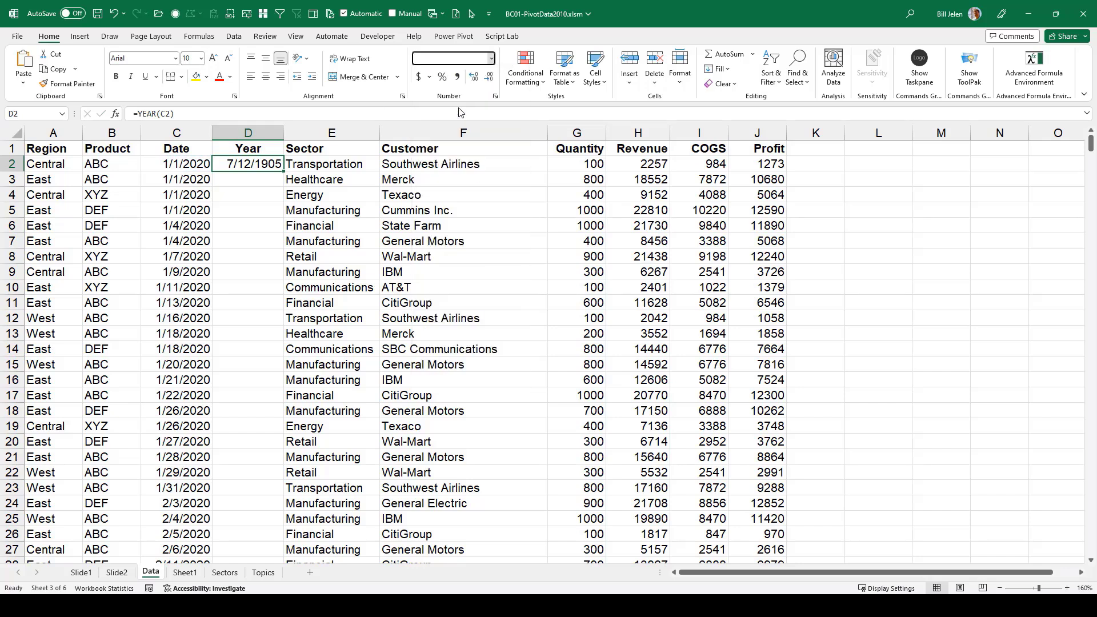
click(490, 77)
click(489, 76)
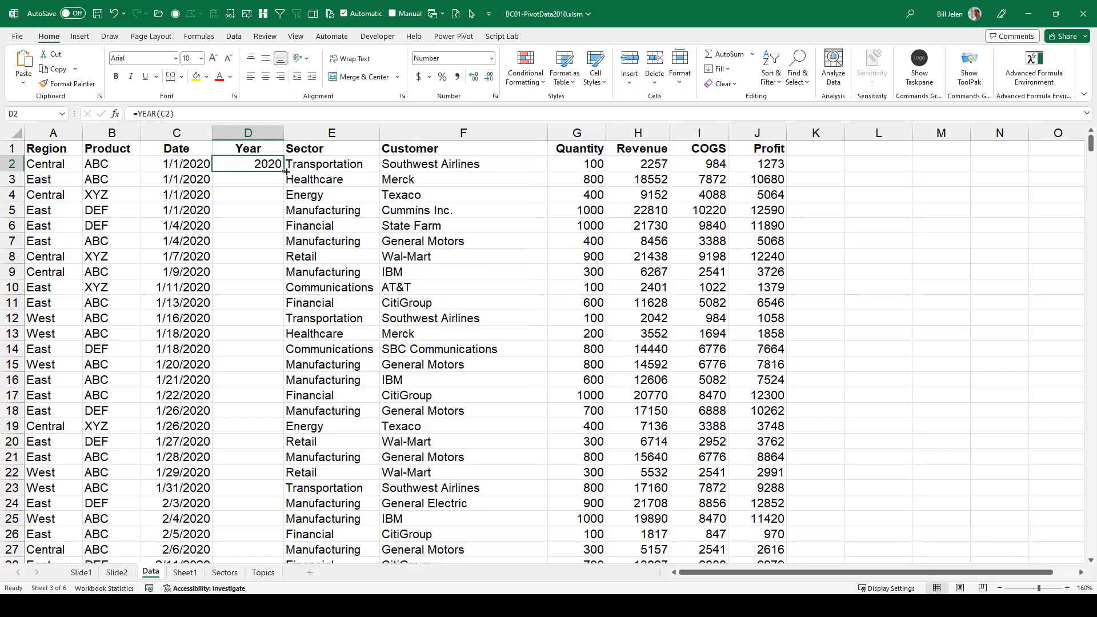
double_click(287, 171)
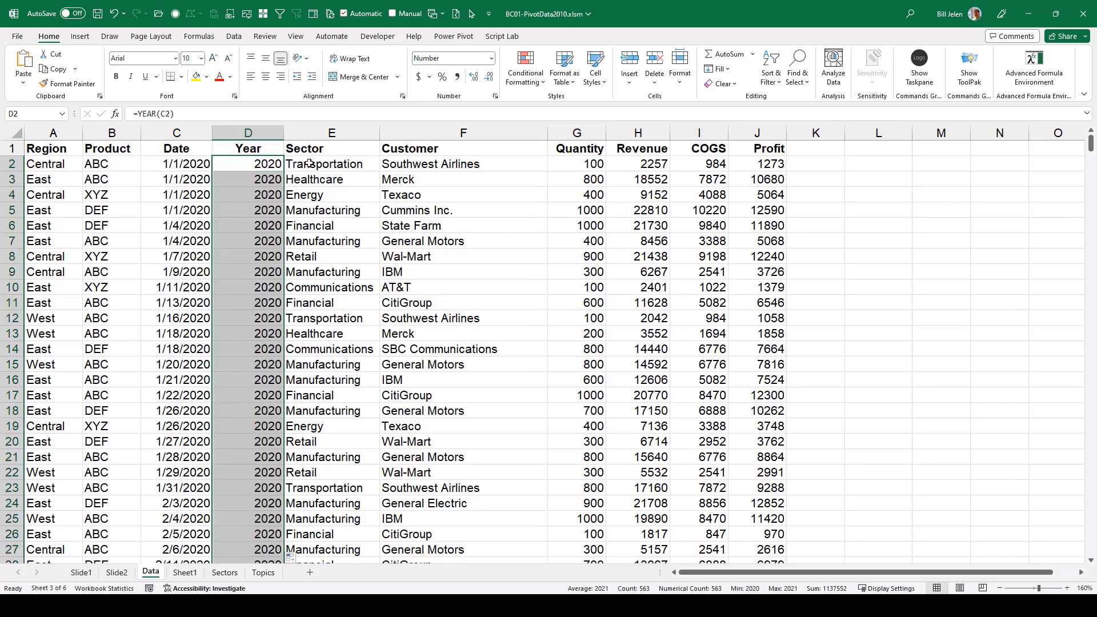
key(Right)
Create a new-sheet pivot with Sector rows, Year columns and summed Revenue.
click(80, 36)
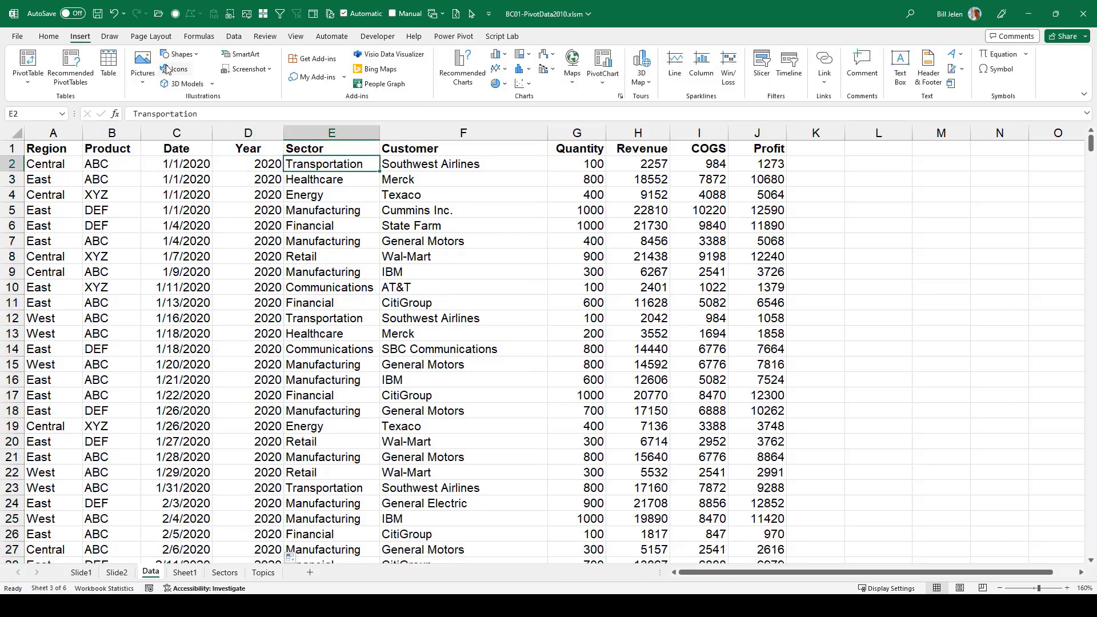
click(28, 61)
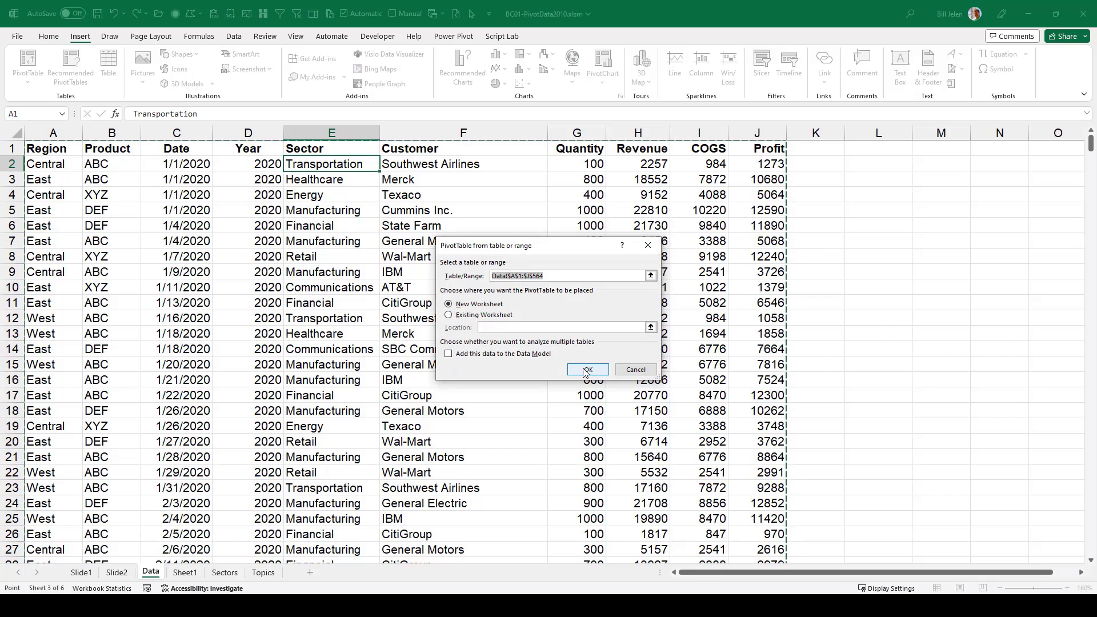
click(586, 371)
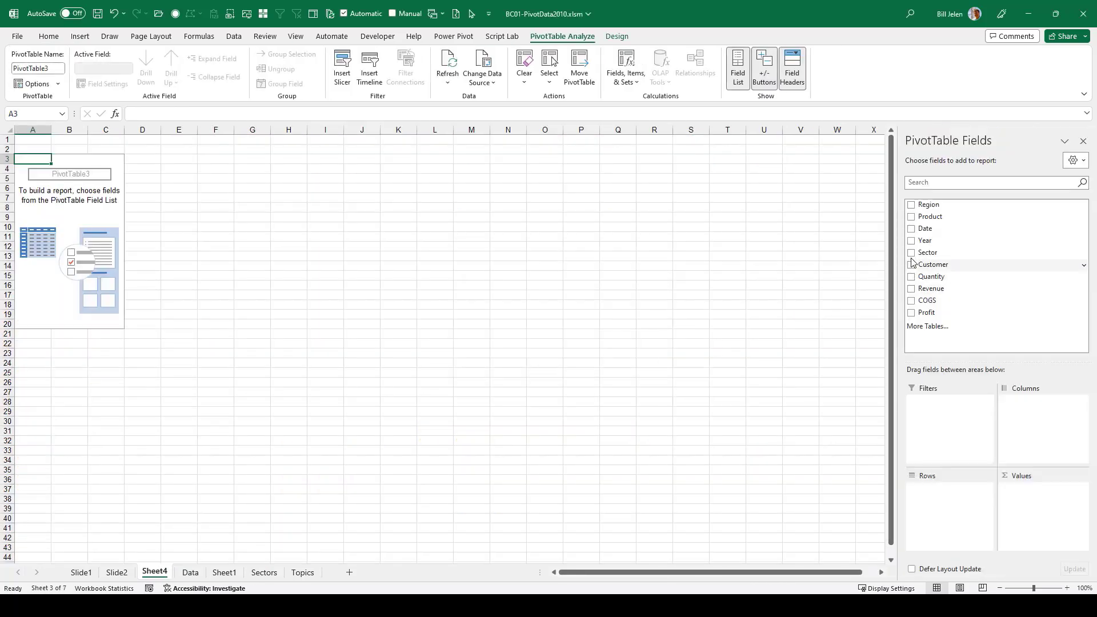
click(911, 253)
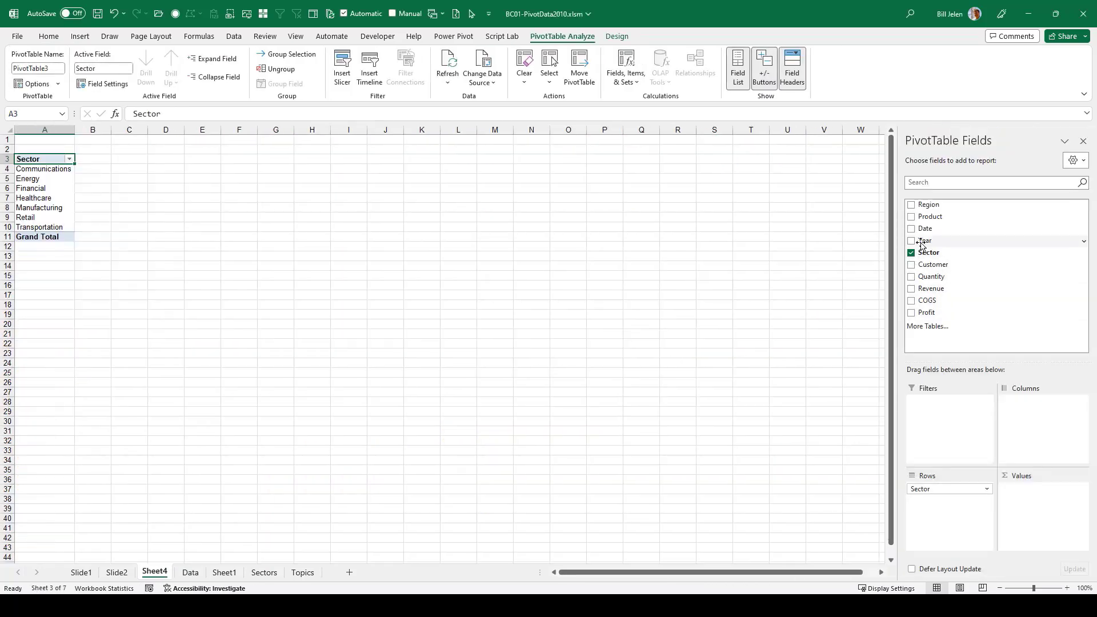
drag(924, 244, 1042, 416)
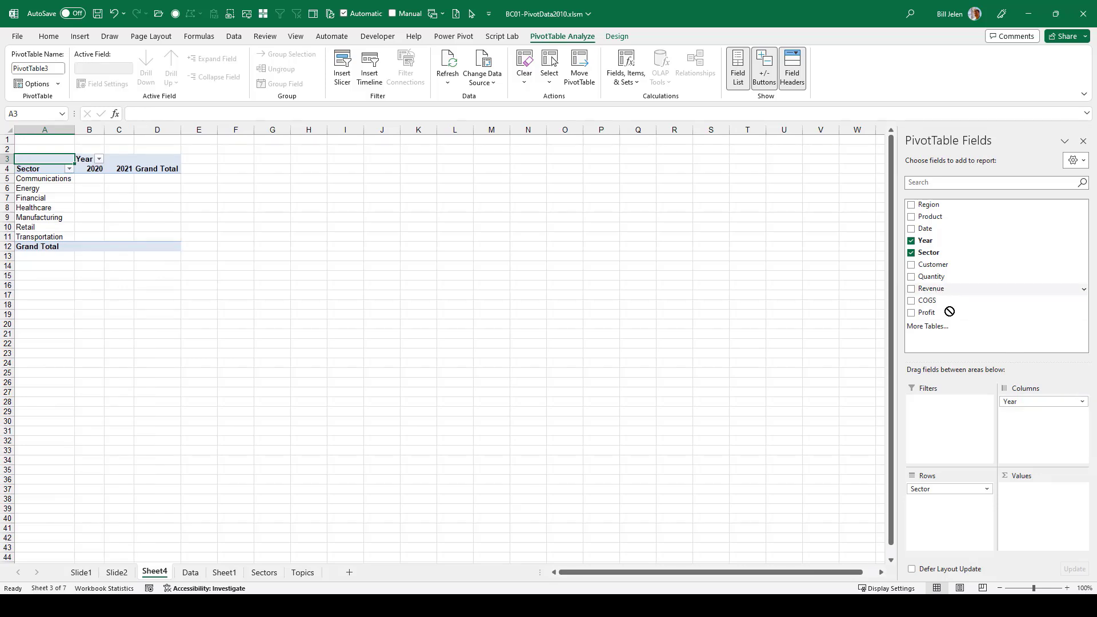
drag(951, 311, 1032, 496)
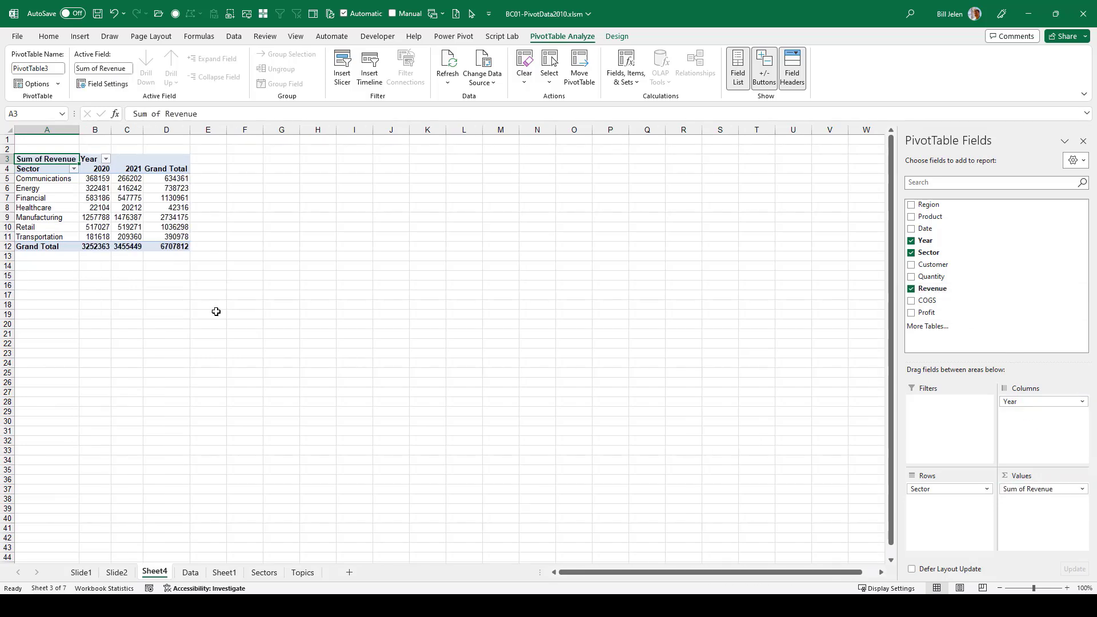
Add a calculated Year item Variance defined as '2021'-'2020'.
click(131, 168)
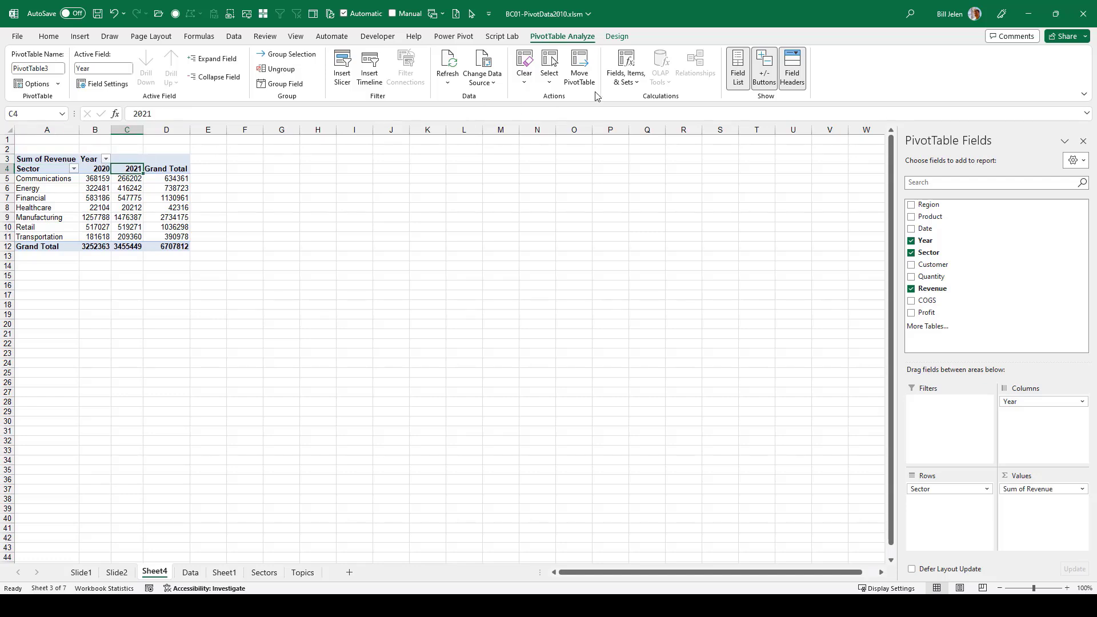
click(626, 74)
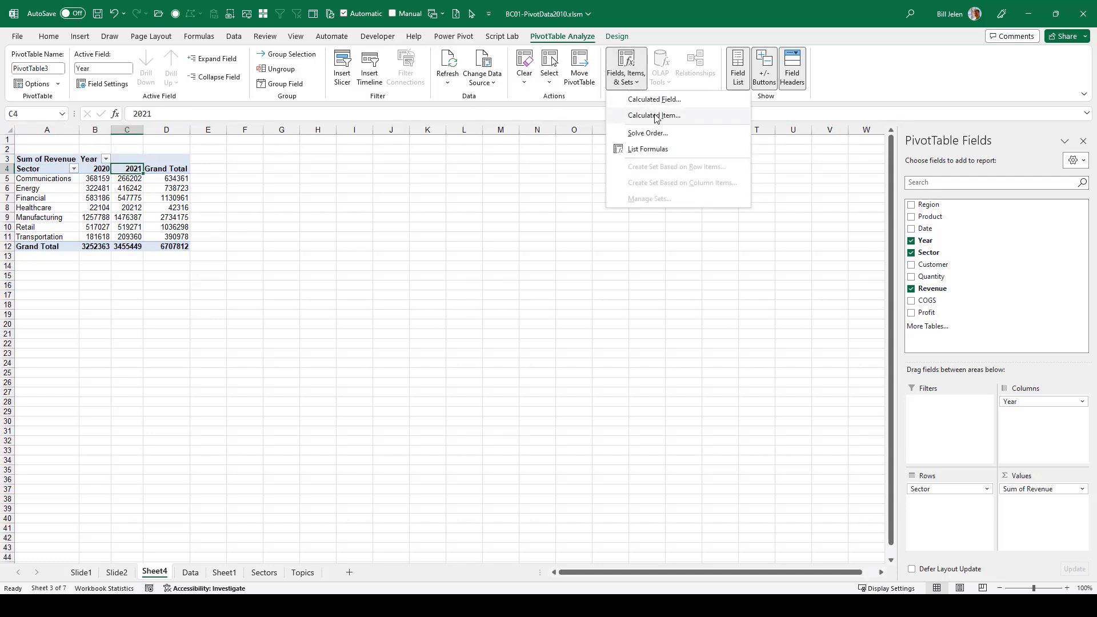
click(654, 116)
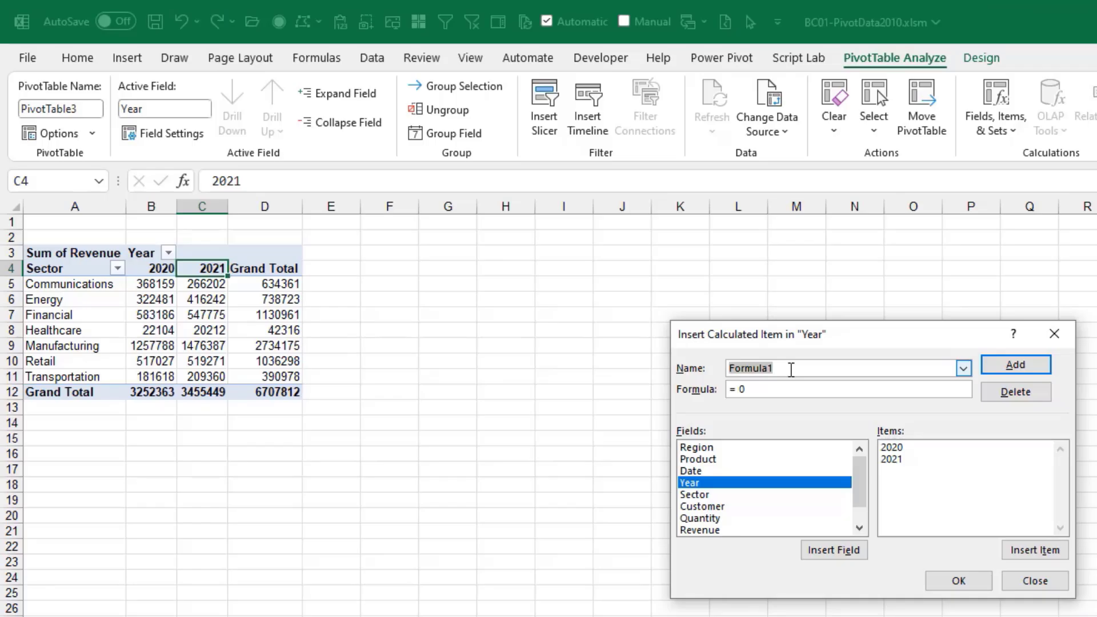
text(Variance)
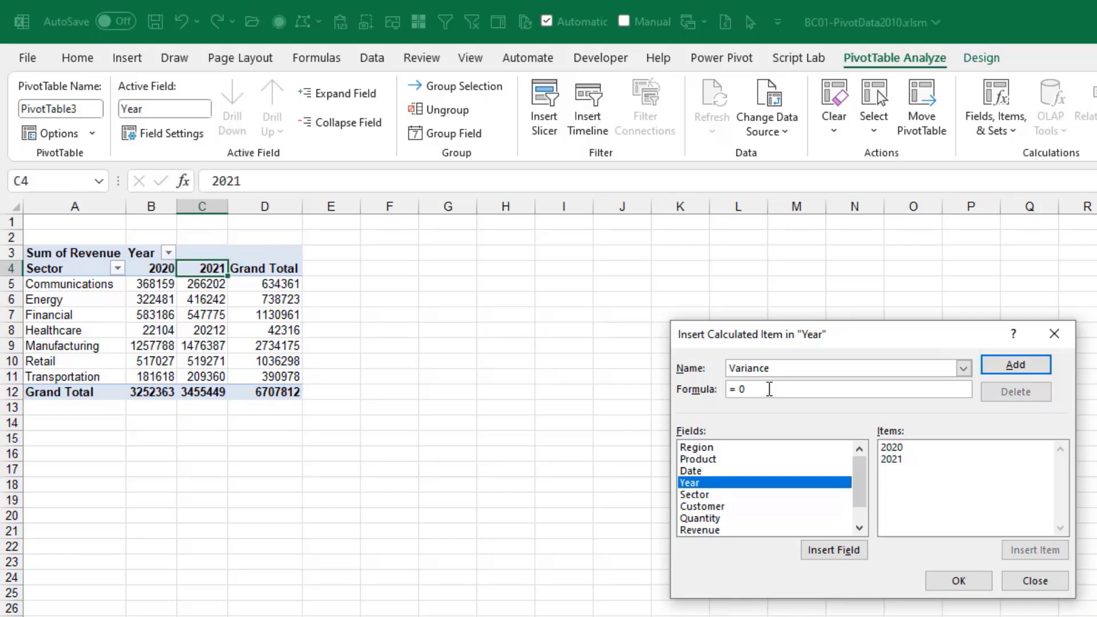
double_click(902, 460)
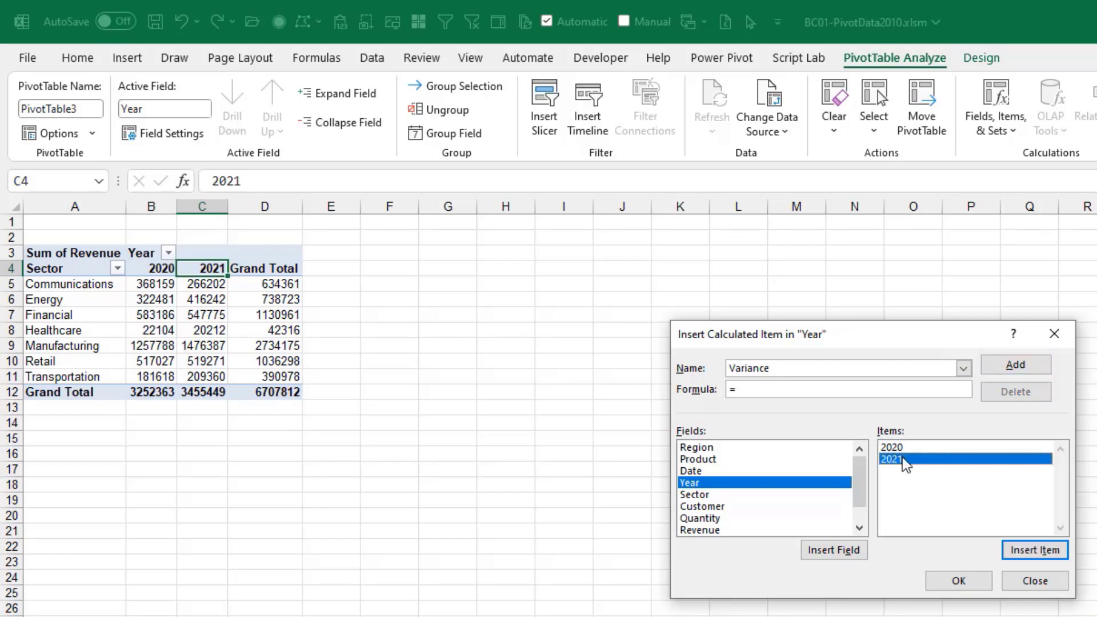
text( '2021'-)
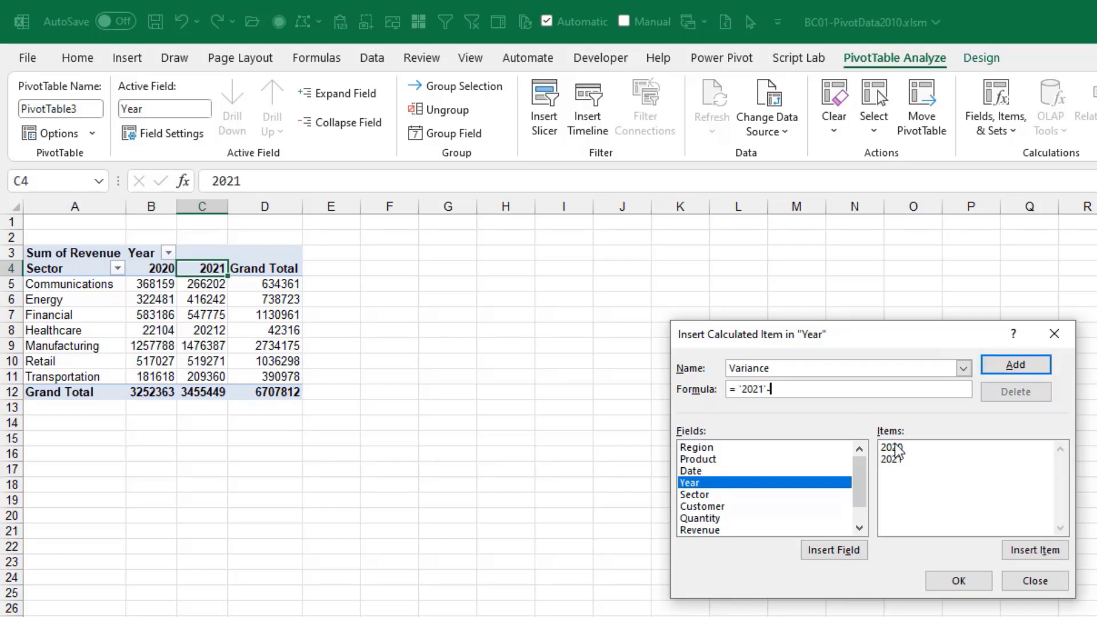
double_click(893, 448)
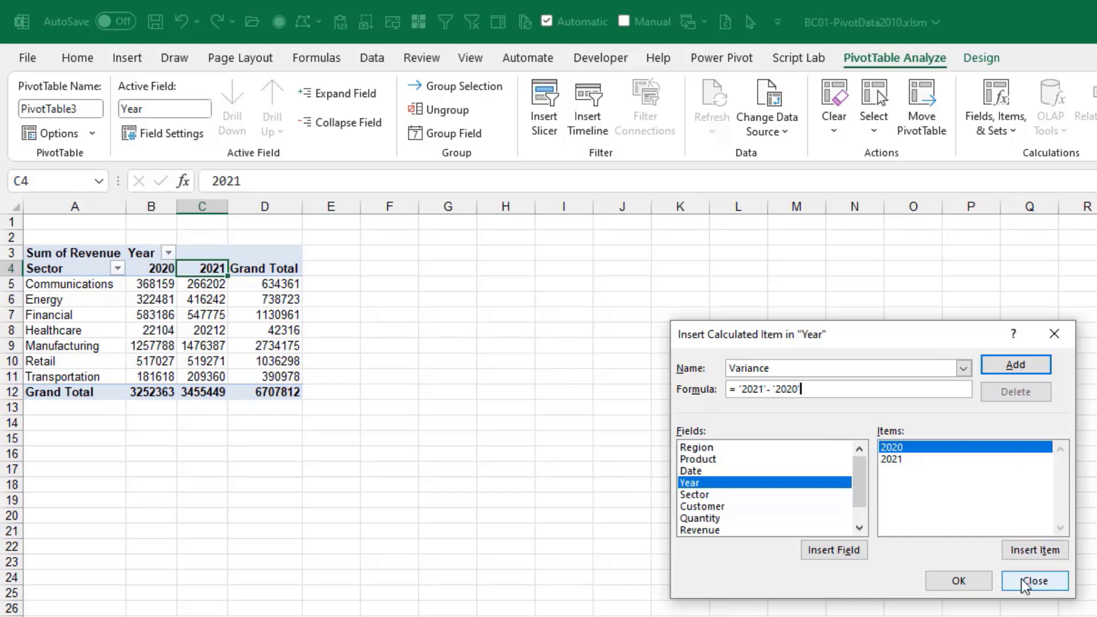
click(967, 583)
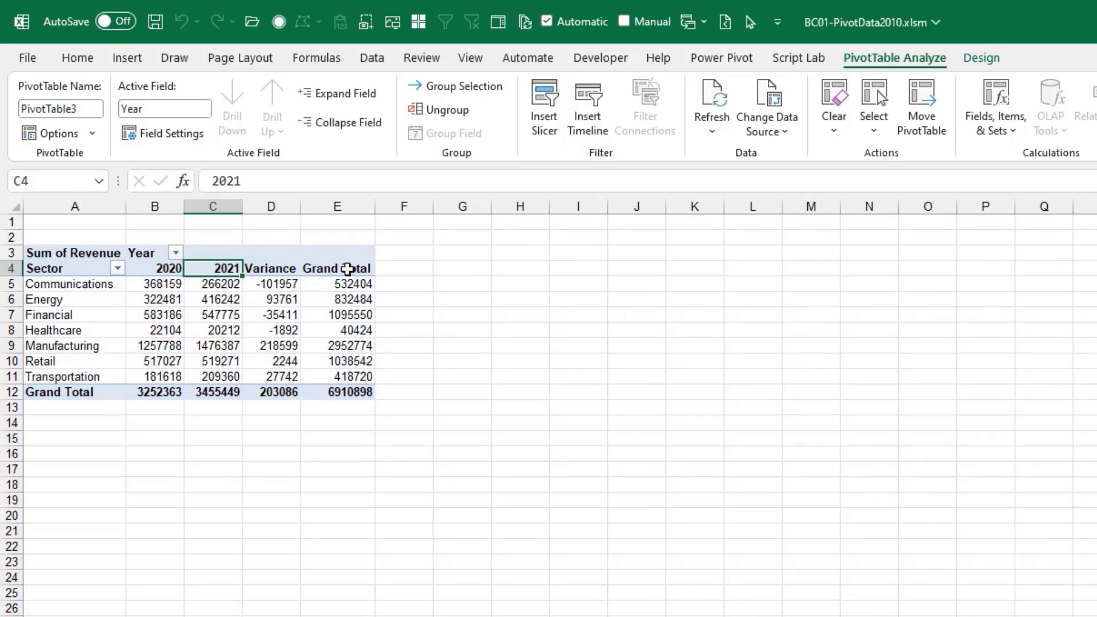
Remove the Grand Total column and add a calculated Total item, '2020'+'2021'.
right_click(346, 268)
click(429, 423)
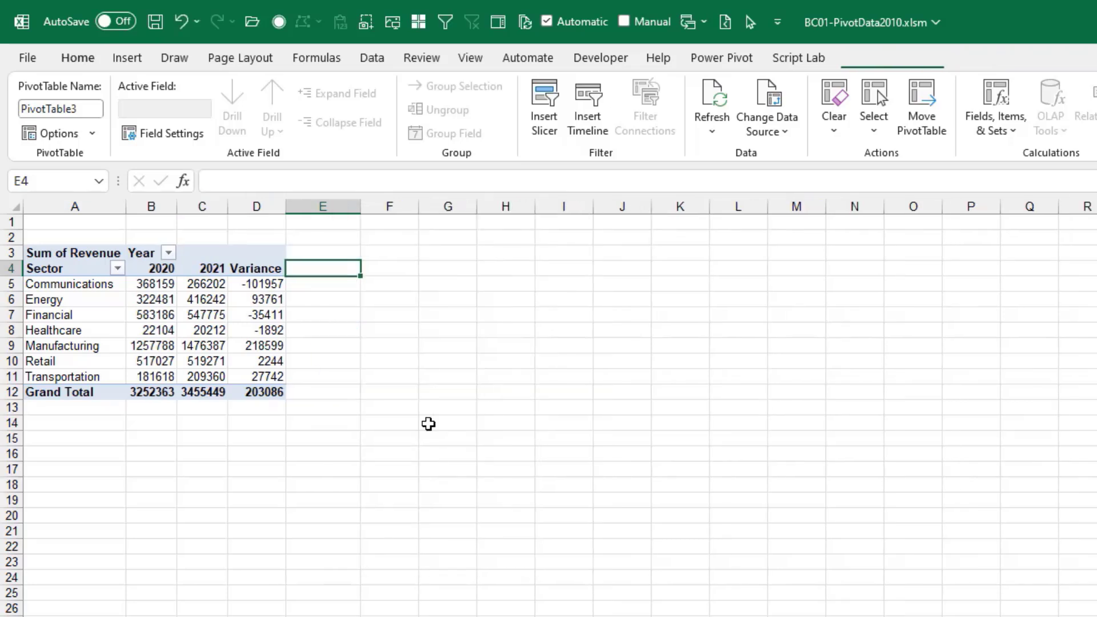
click(260, 266)
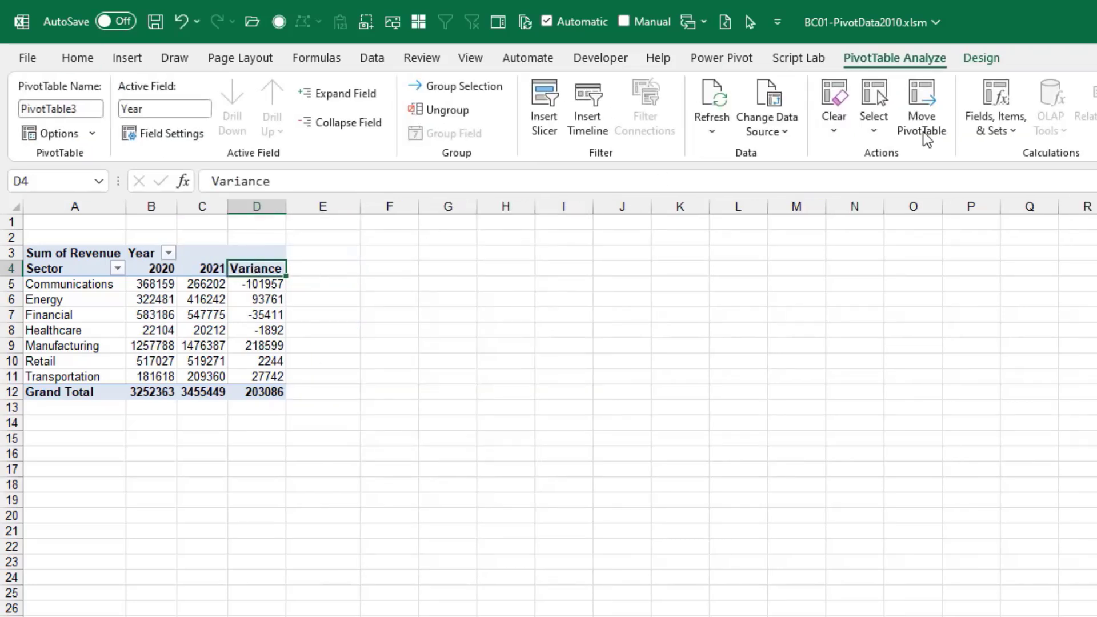
click(996, 129)
click(1027, 188)
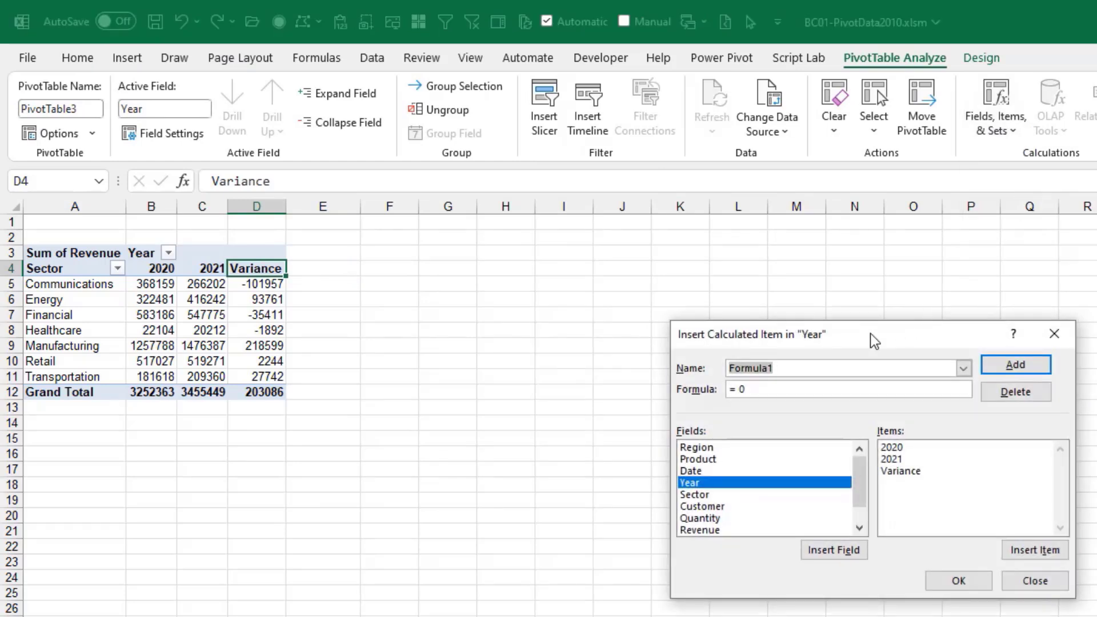
text(Total)
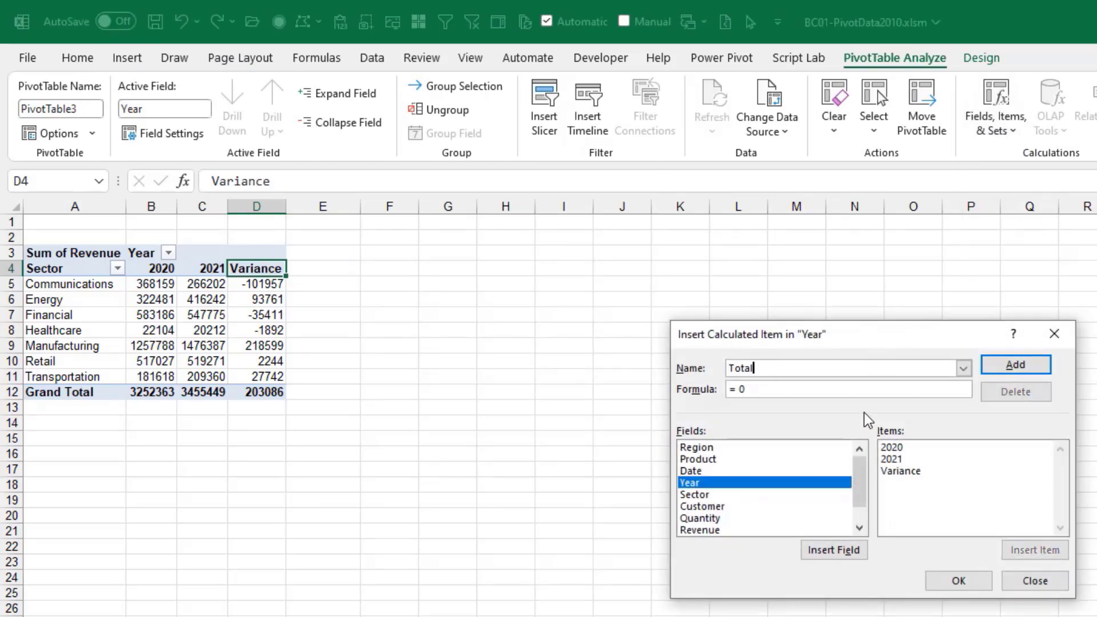
click(823, 389)
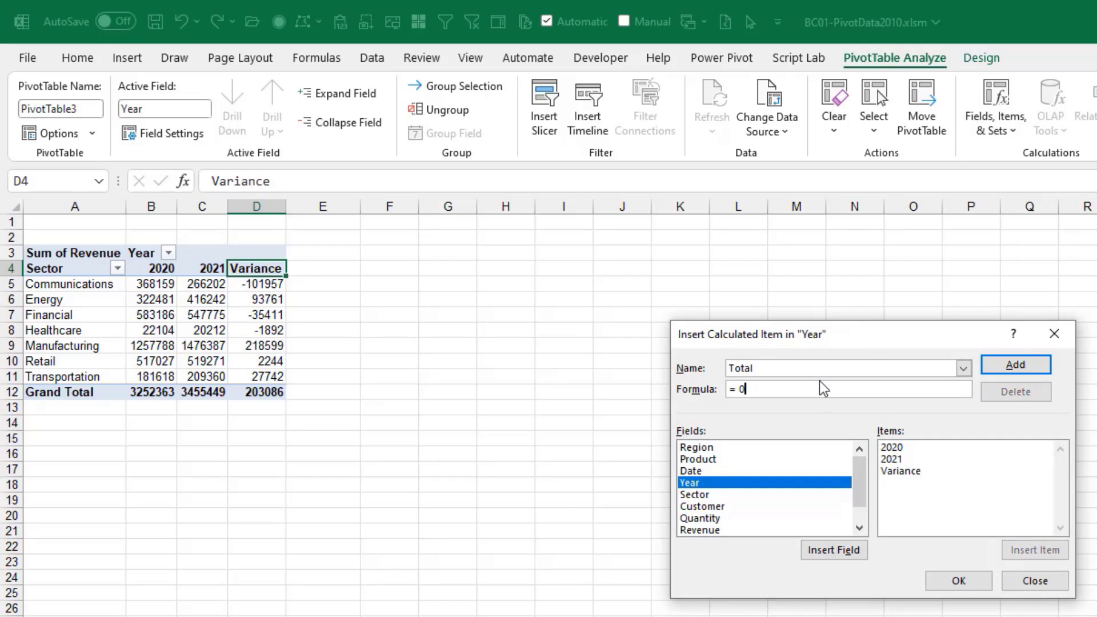
double_click(895, 447)
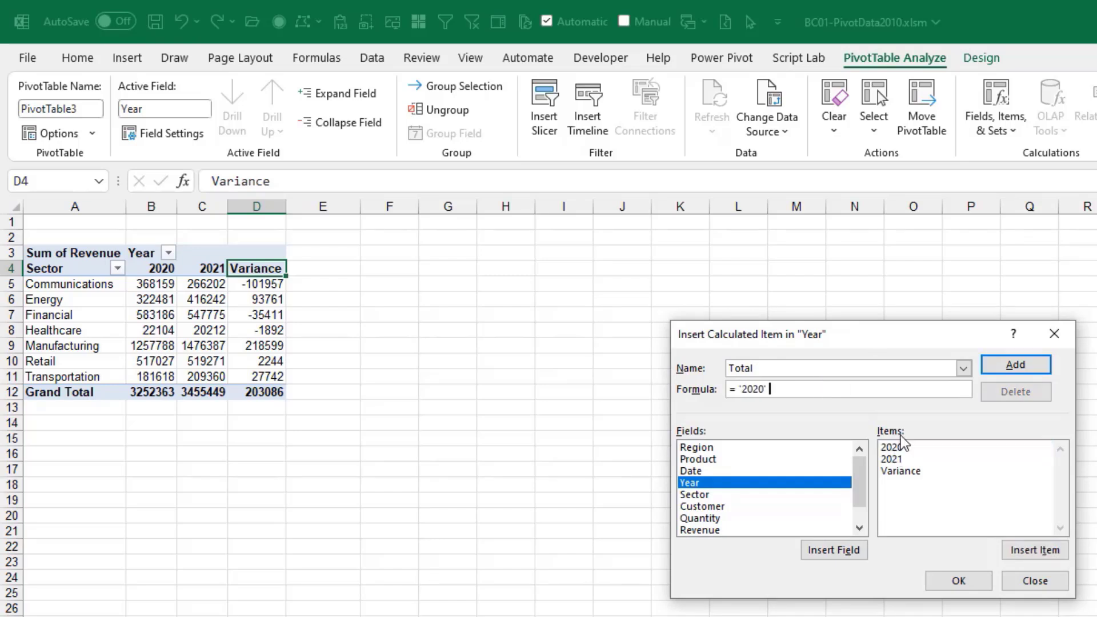
text(+)
double_click(897, 460)
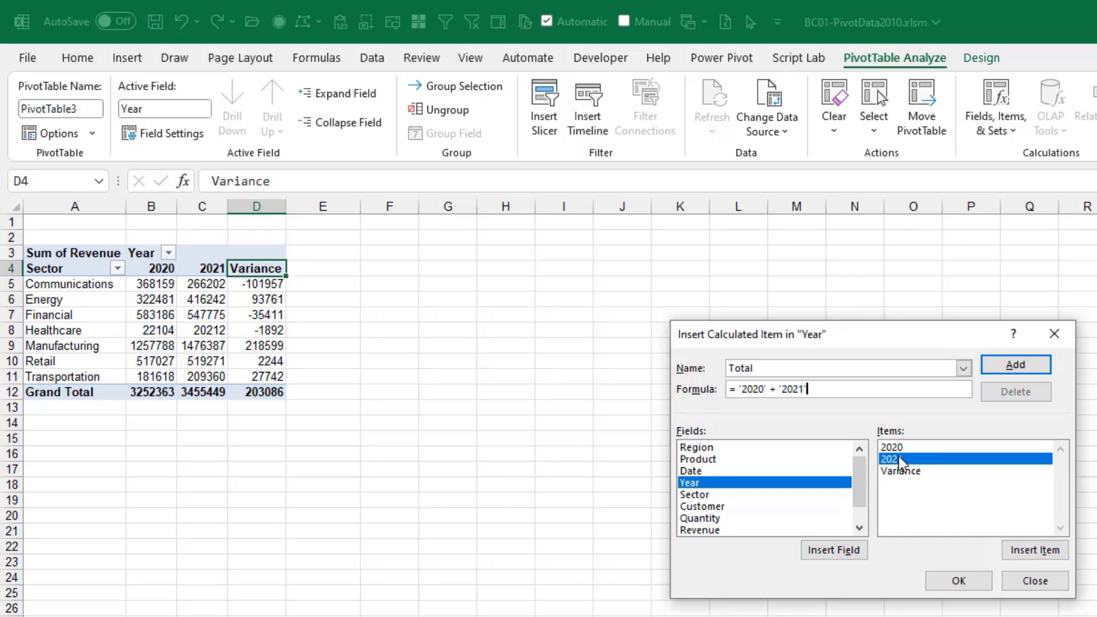
click(960, 582)
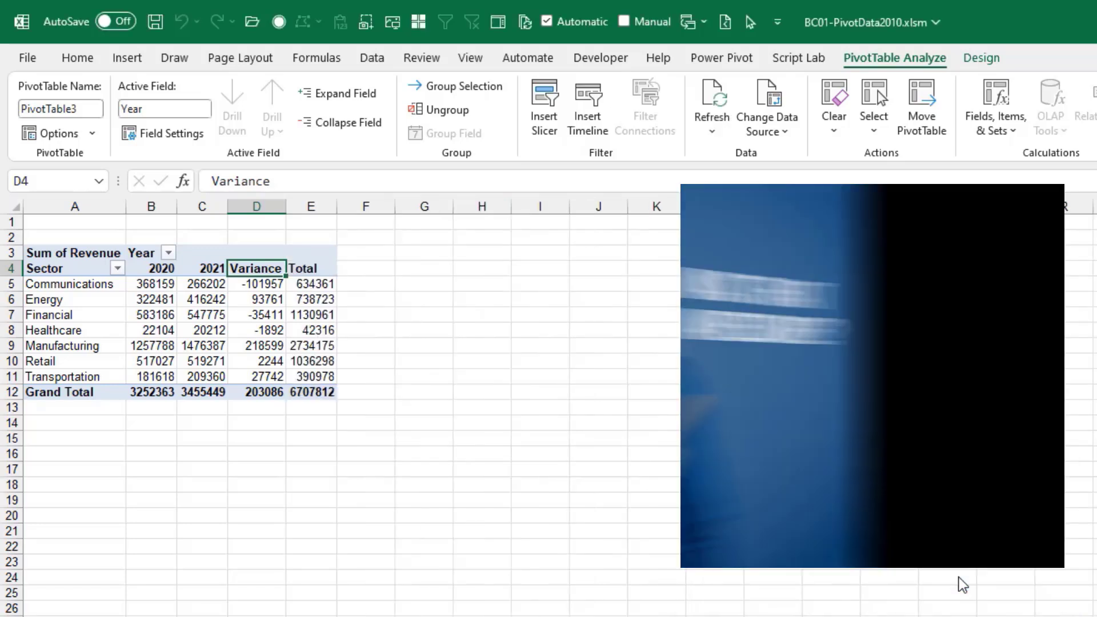
Inspect the Communications 2020, 2021 and Variance values in the pivot.
click(152, 287)
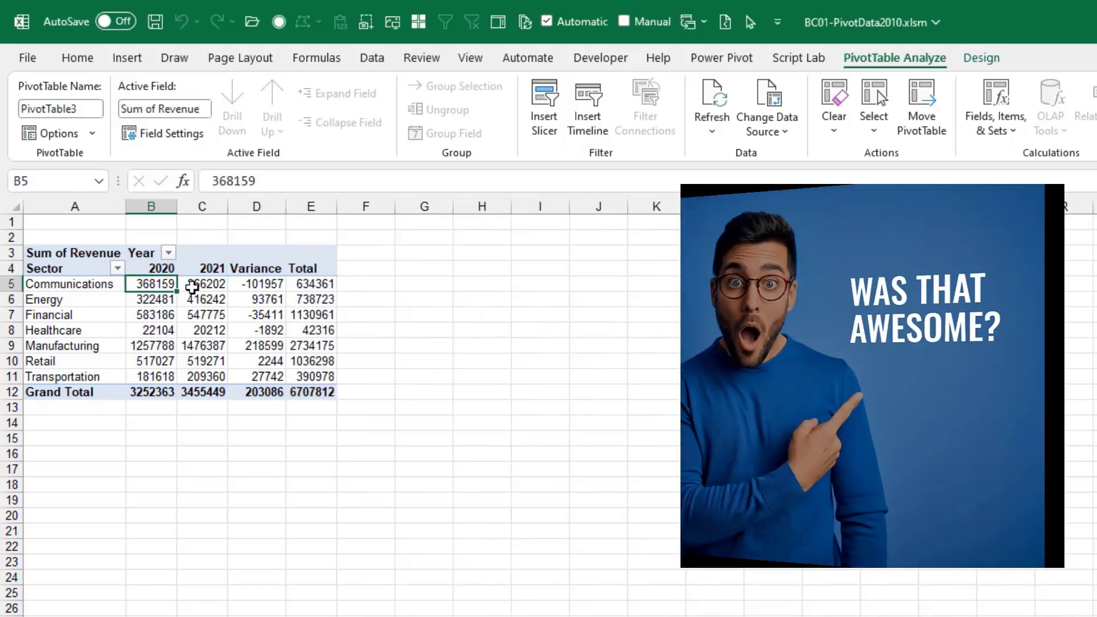
ctrl+click(193, 283)
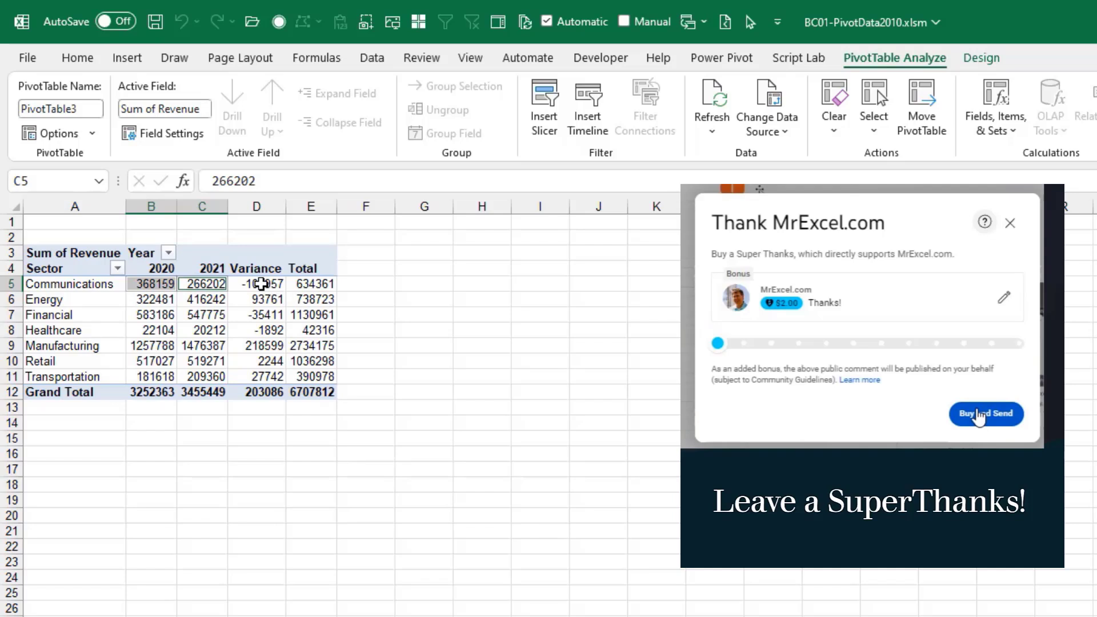
click(261, 283)
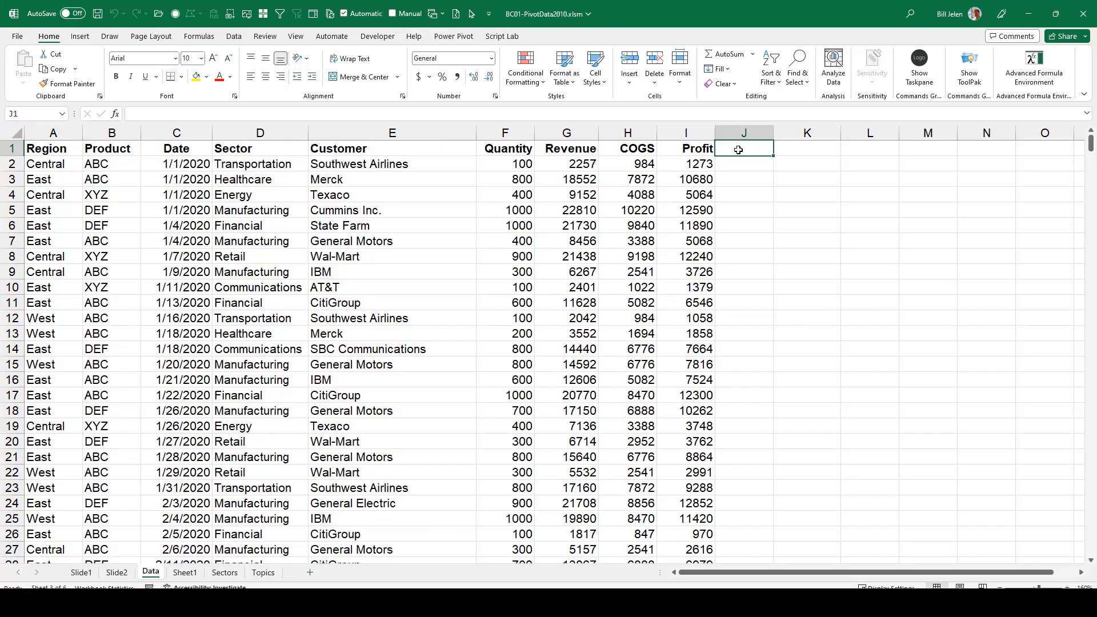
text(Year)
Add a Year heading in J1 with =YEAR(C2) filled down the column.
key(Return)
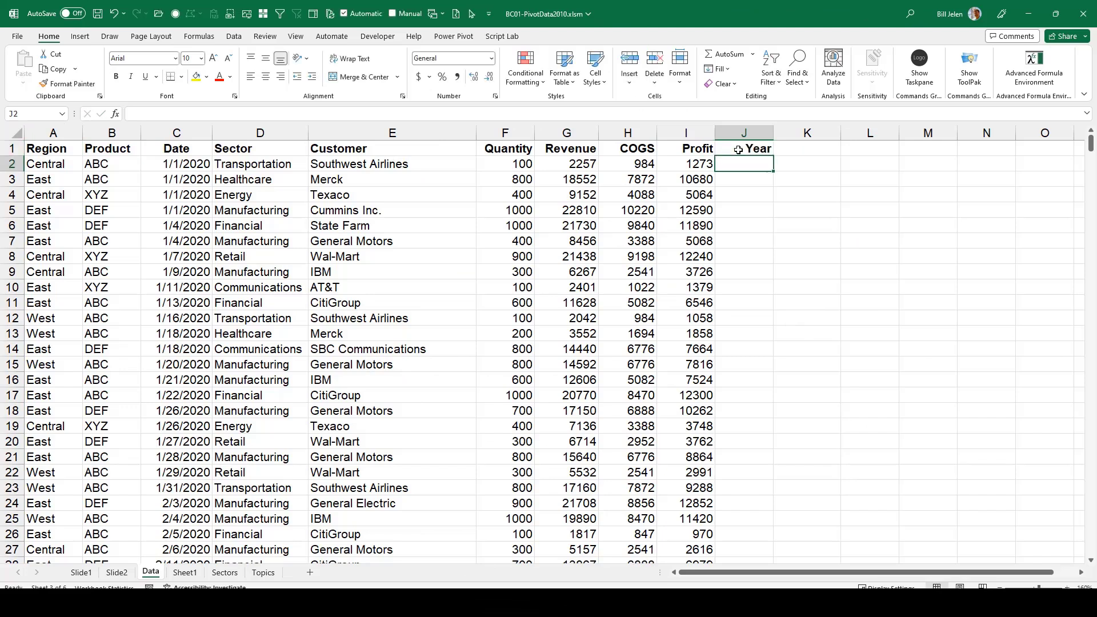
text(=year()
key(Left)
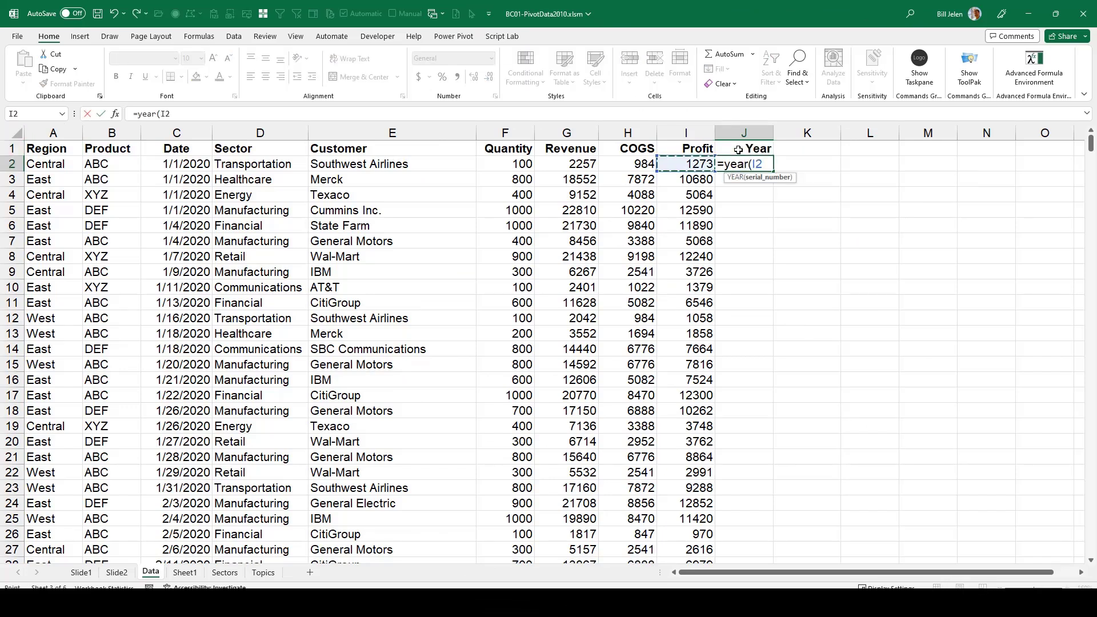
key(Left)
key(Left)
key(ctrl+Left)
key(Right)
key(Right)
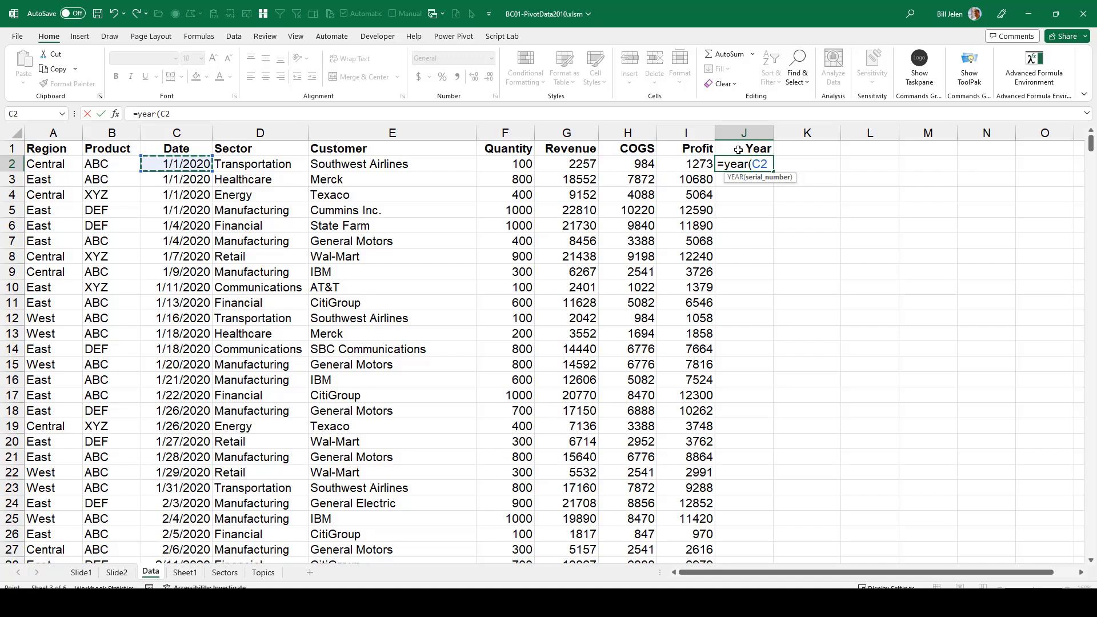
text())
key(ctrl+Return)
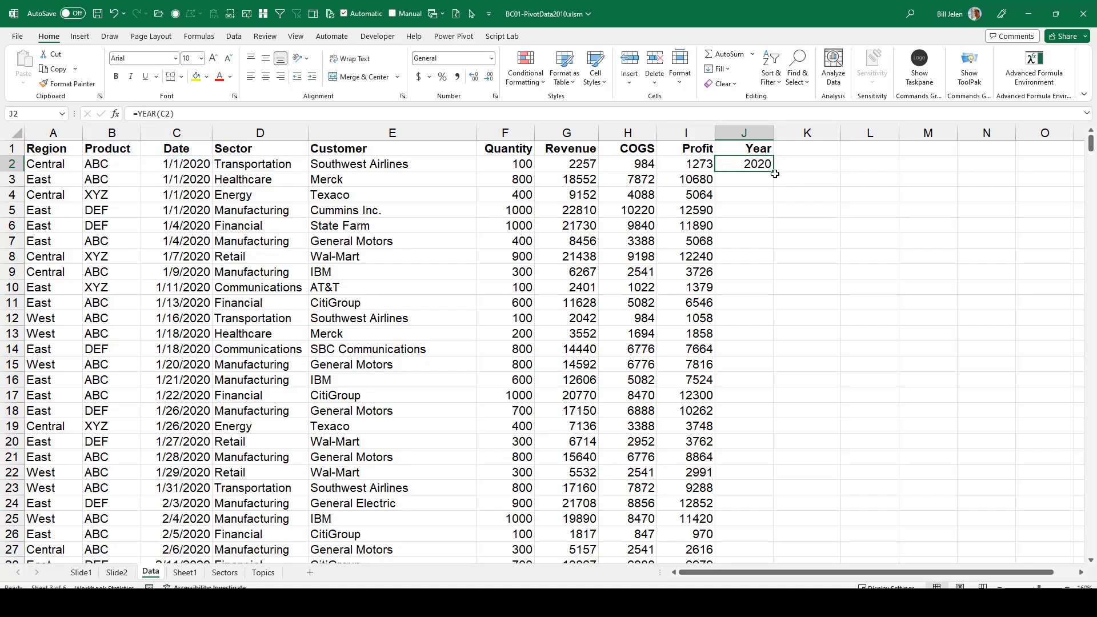
double_click(774, 172)
key(Left)
key(Left)
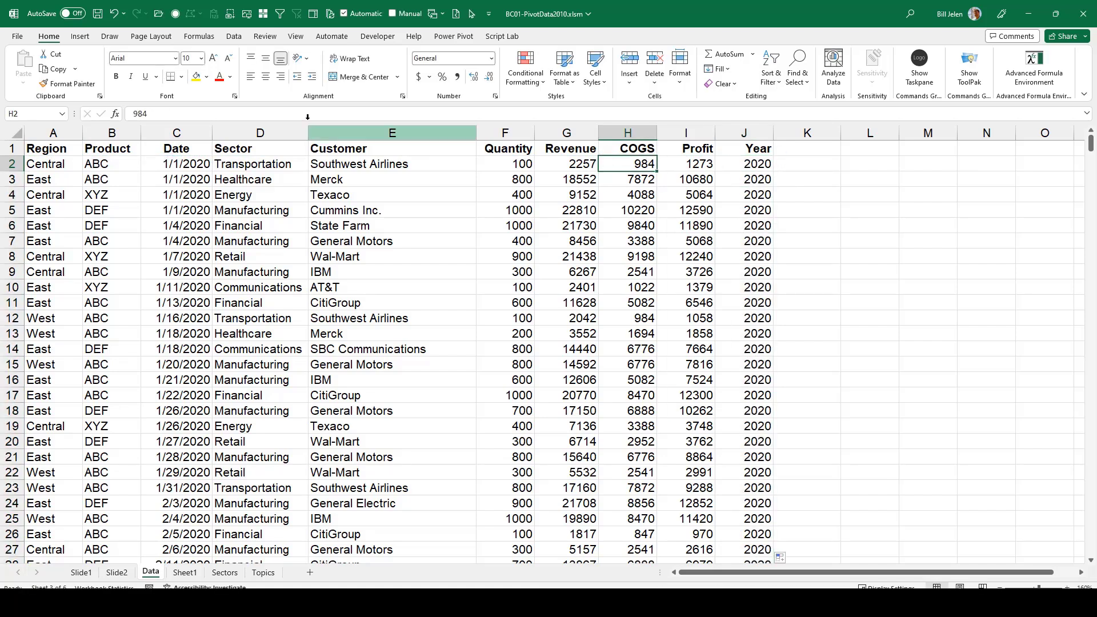
click(79, 36)
Create a new-sheet PivotTable added to the Data Model, with Sector as rows.
click(28, 63)
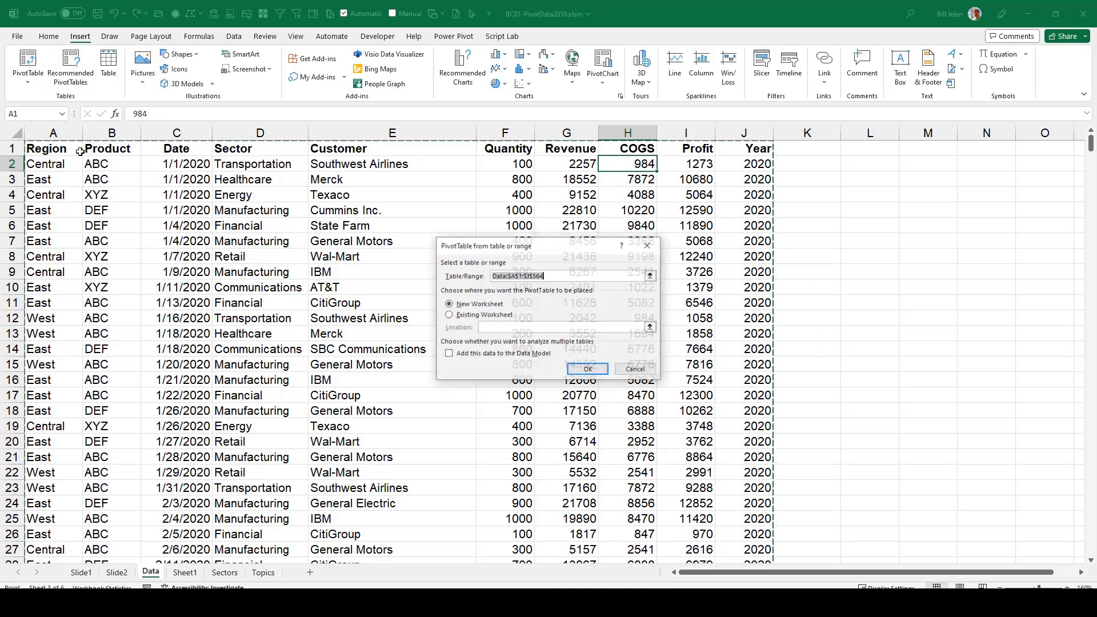
click(460, 352)
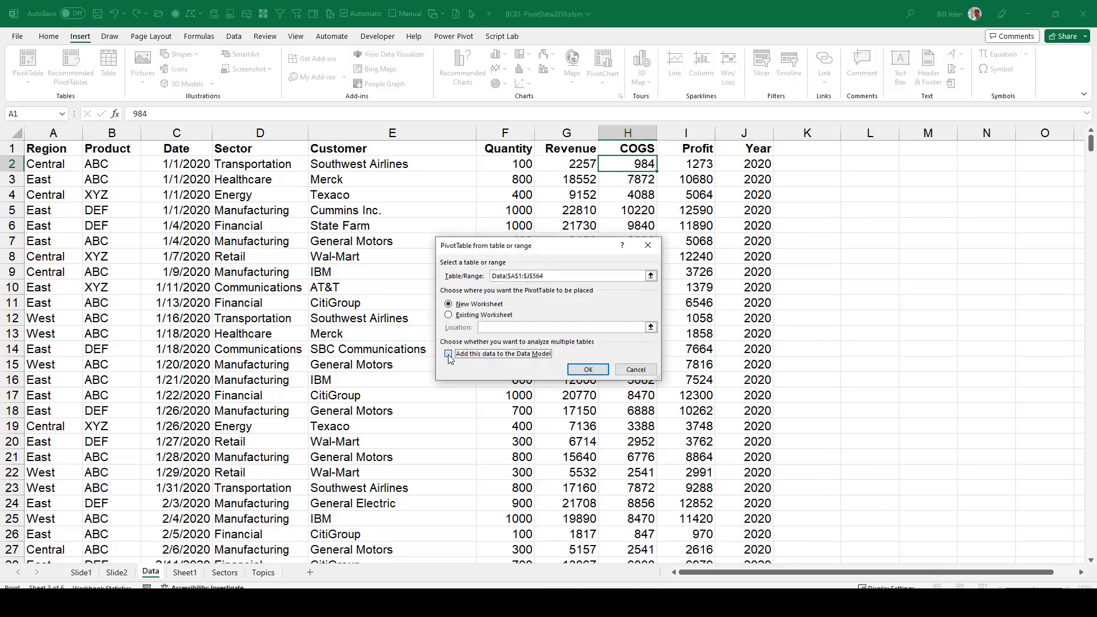
click(586, 370)
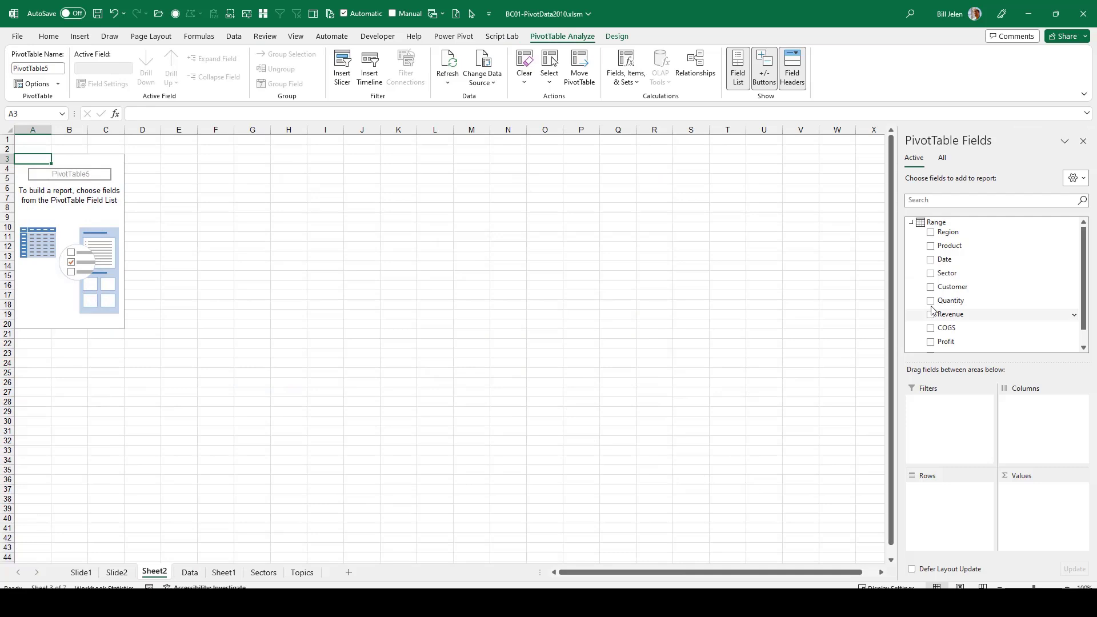
drag(948, 272, 951, 513)
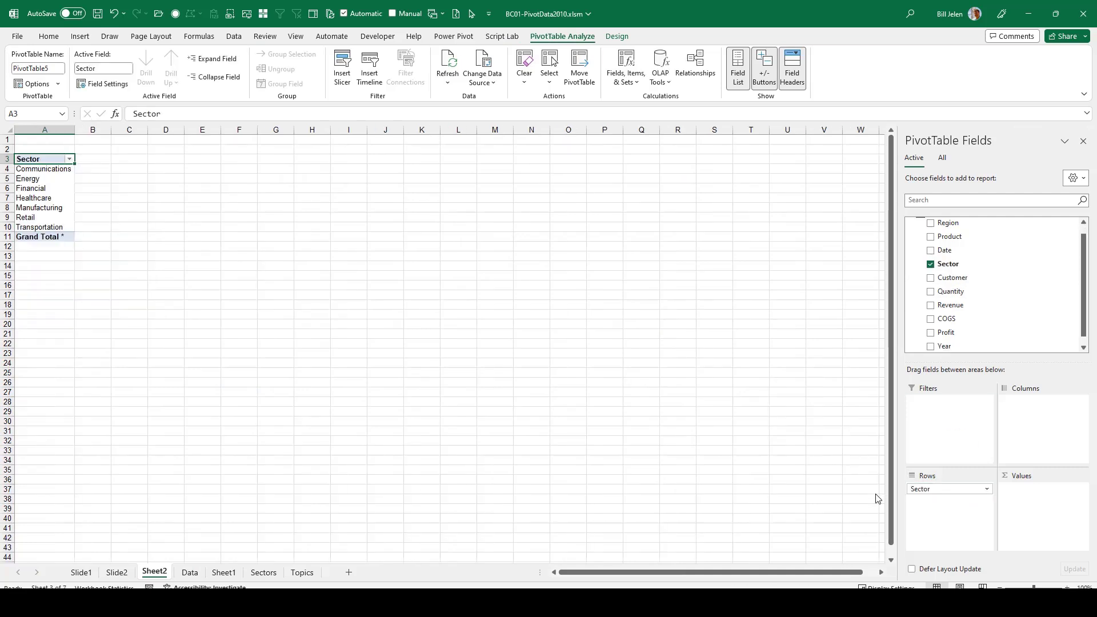
scroll(994, 273, up, 1)
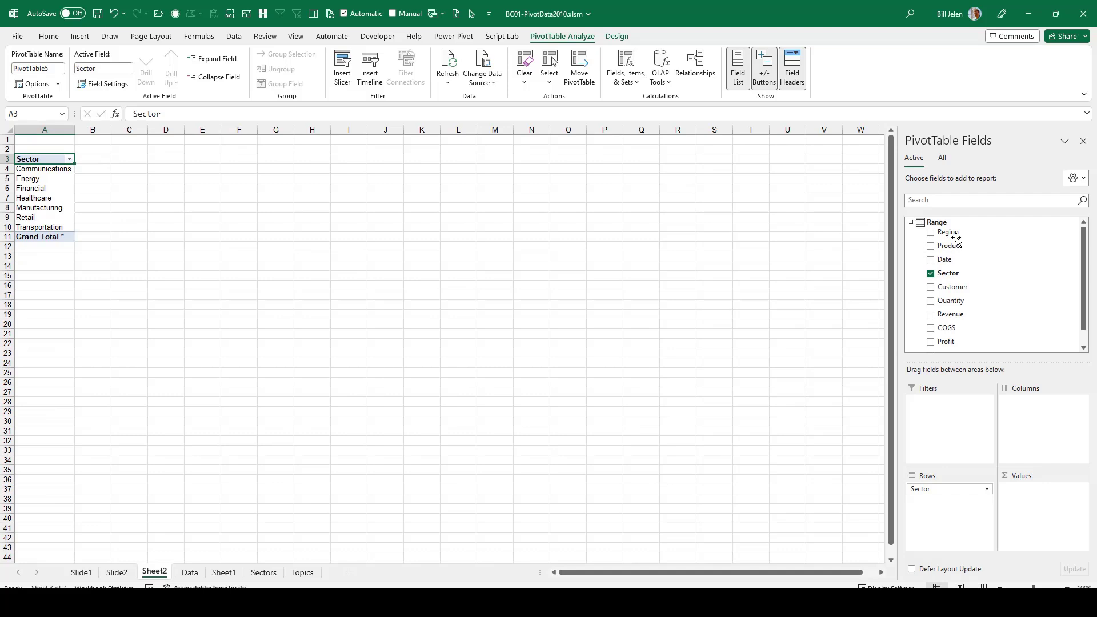
mouse_move(937, 222)
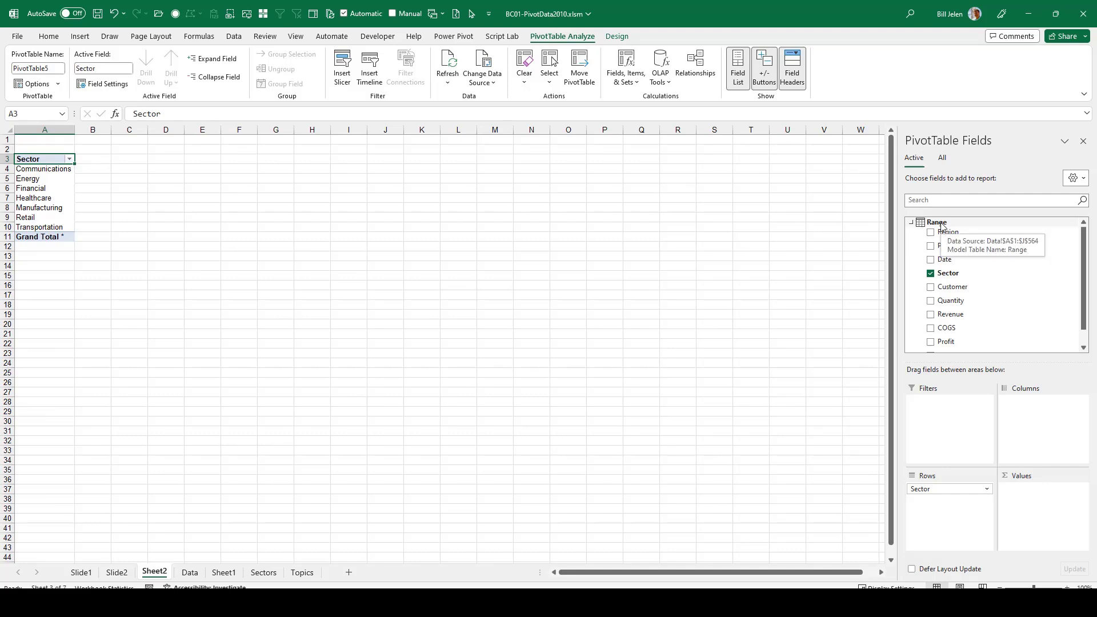
Add a Sales measure to the Range table defined as =SUM(Range[Revenue]).
right_click(941, 226)
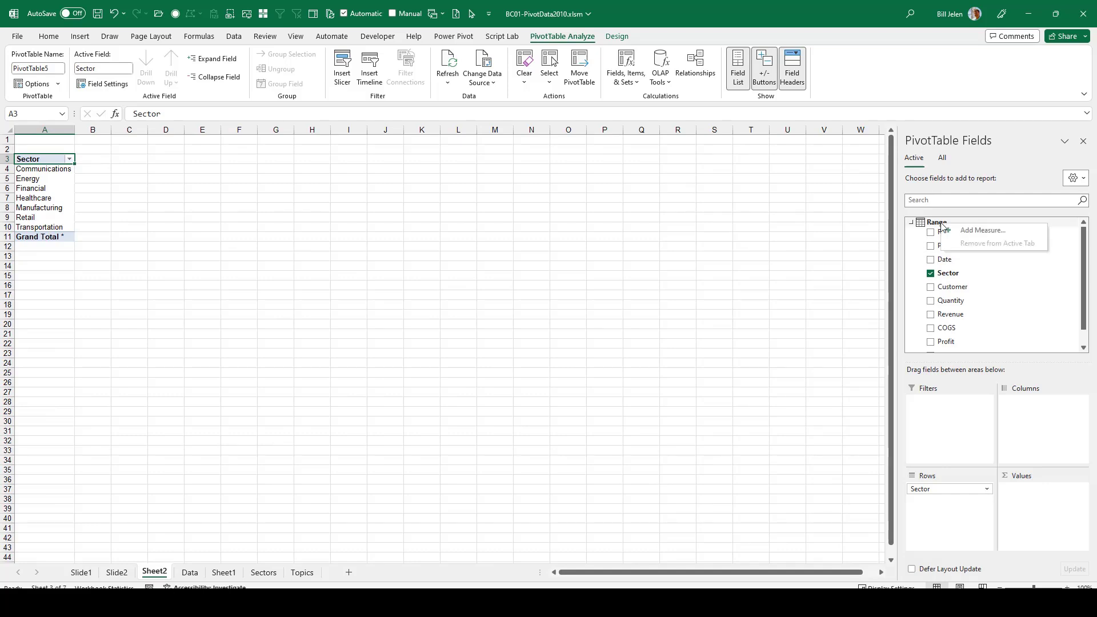
click(973, 231)
click(475, 212)
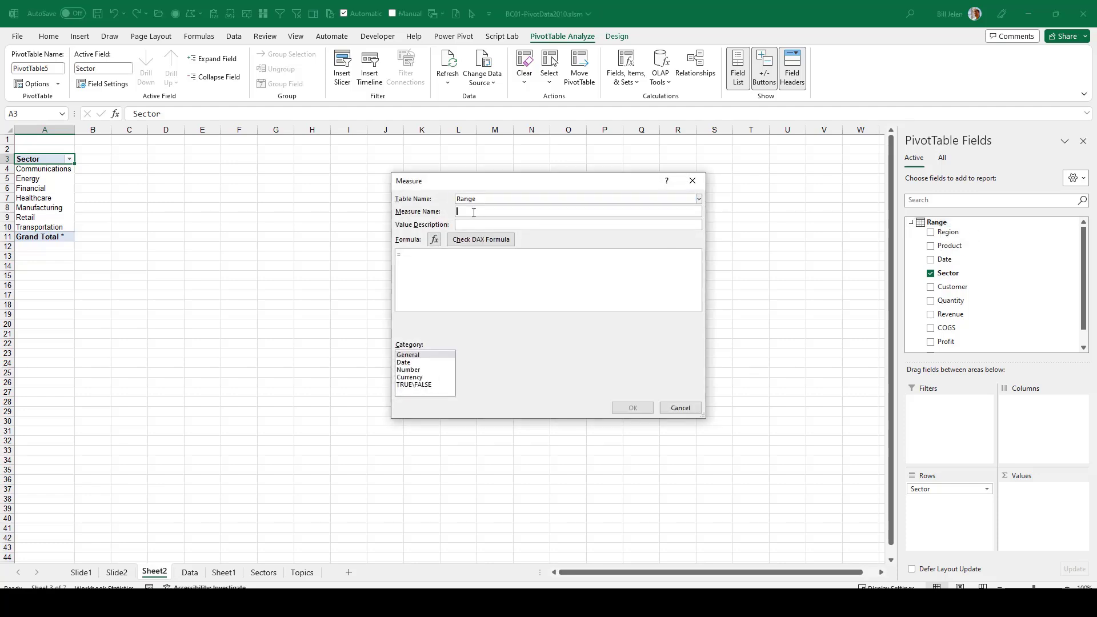
text(Sa)
text(SU)
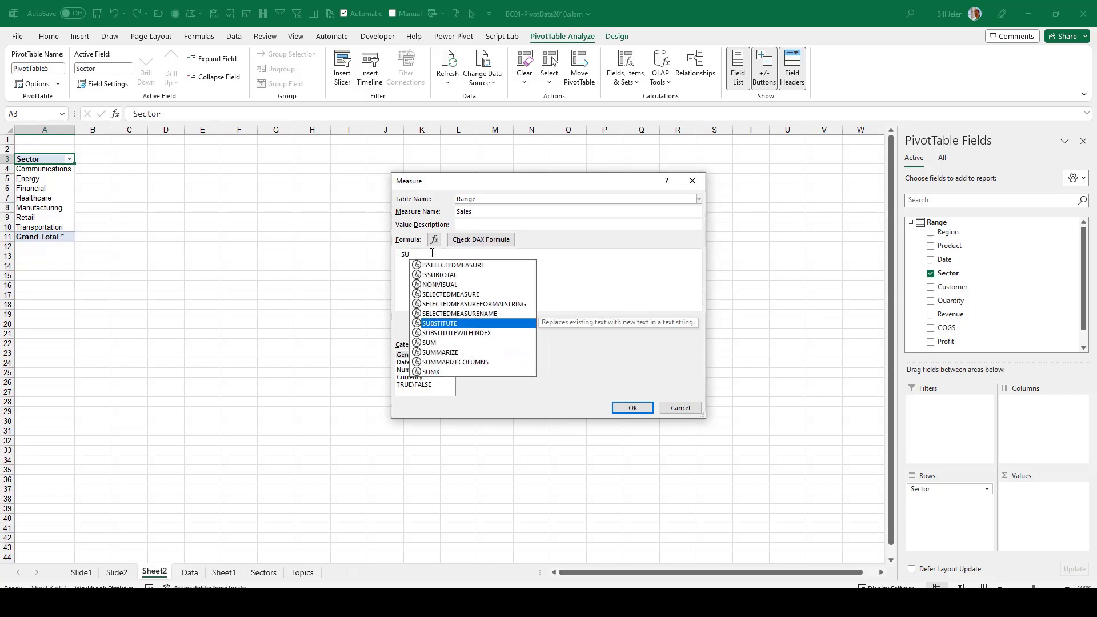
text(M()
key(Down)
key(Down)
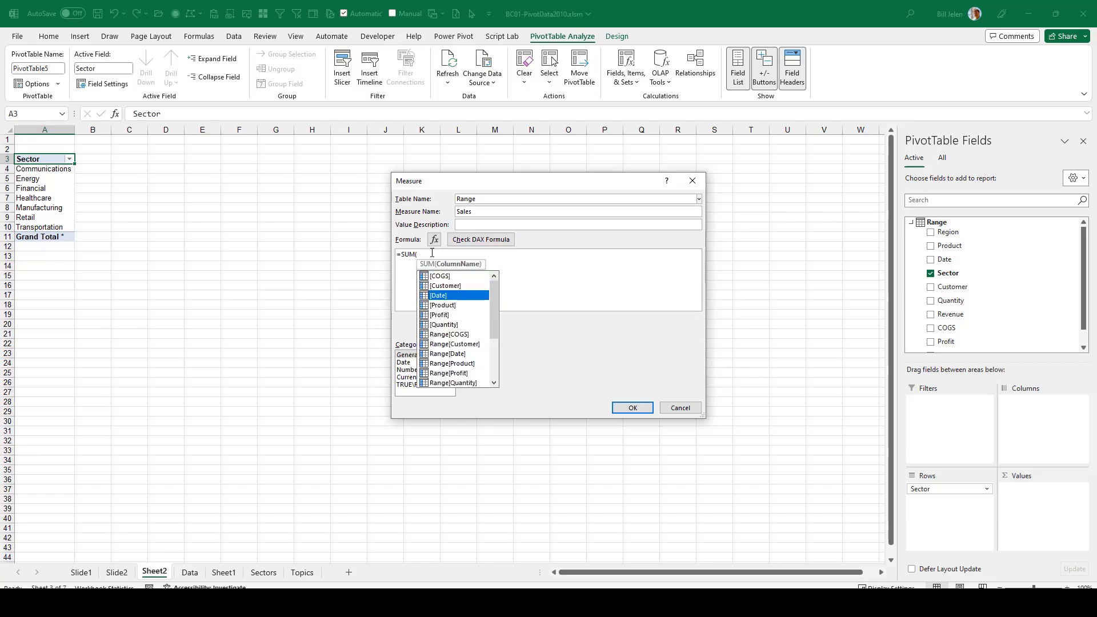
key(Down)
key(Down)
key(Down)
key(Down)
key(Down)
key(Down)
key(Down)
key(Tab)
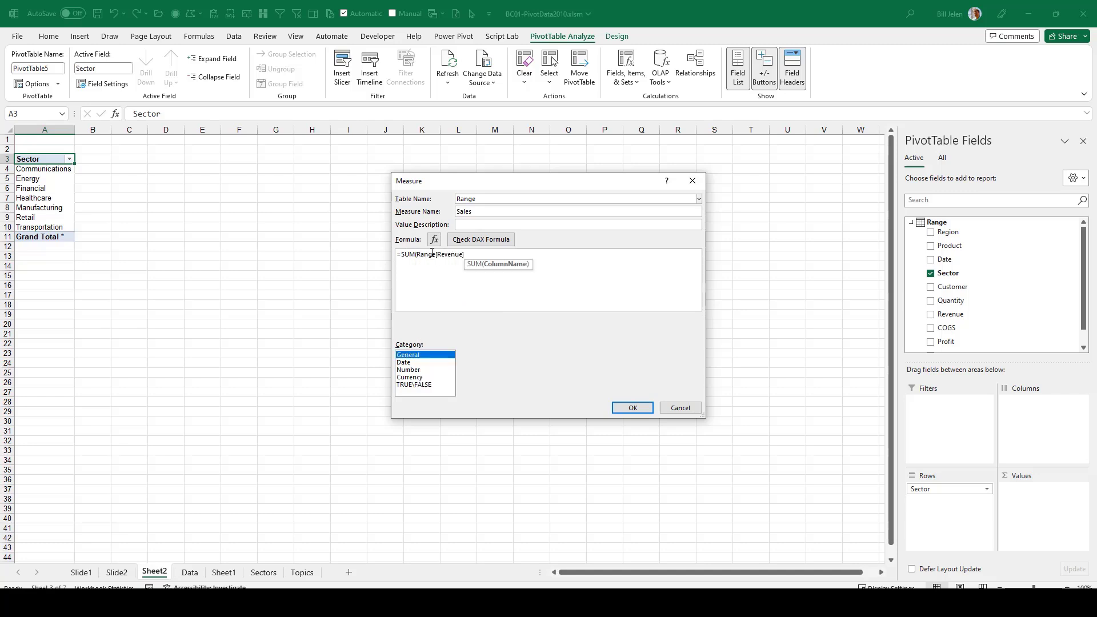
click(481, 258)
text())
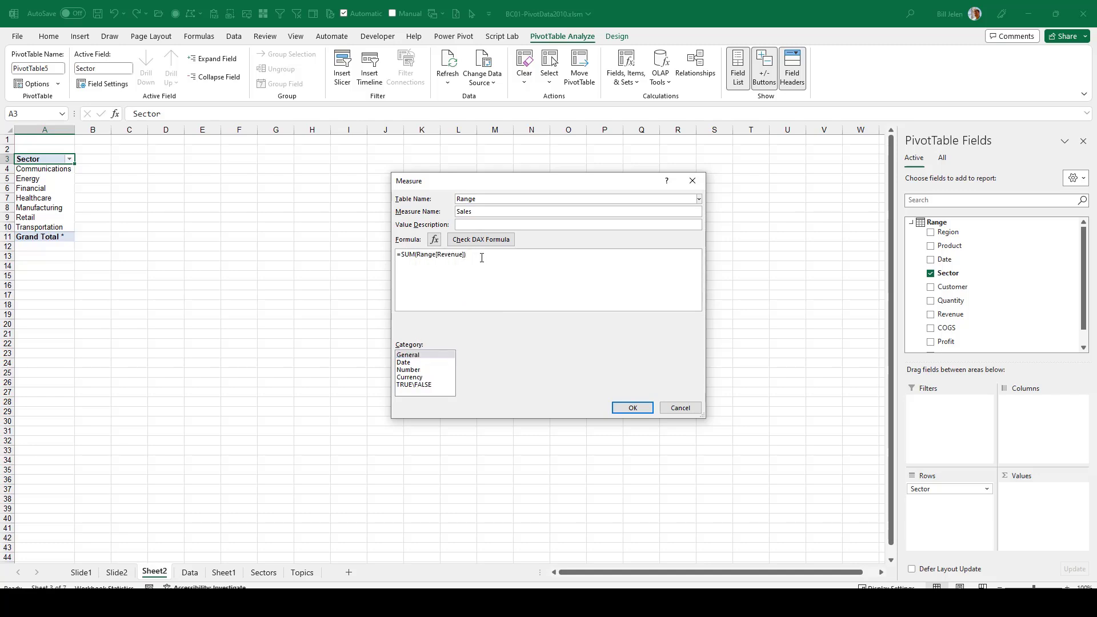
click(632, 408)
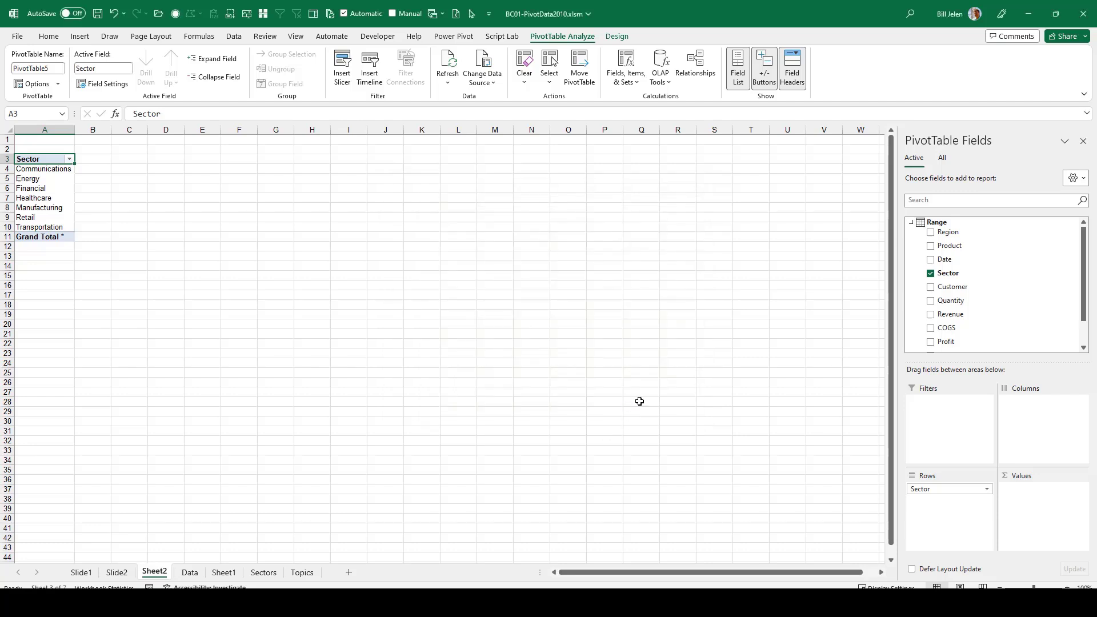
Start a Sales2020 measure on the Range table using CALCULATE over [Sales].
right_click(932, 225)
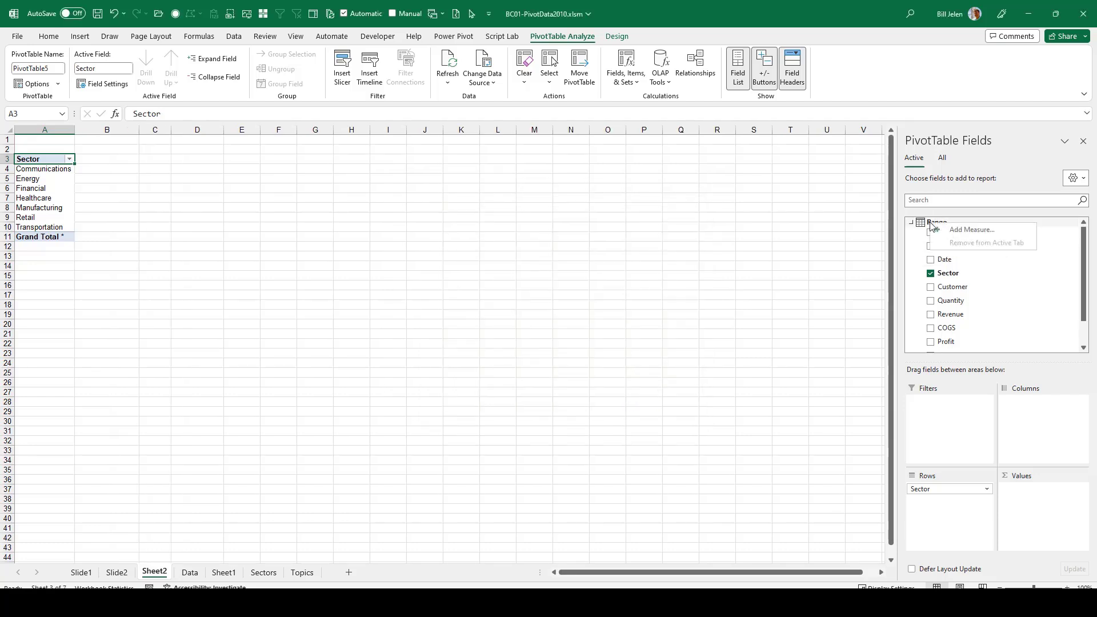
click(943, 229)
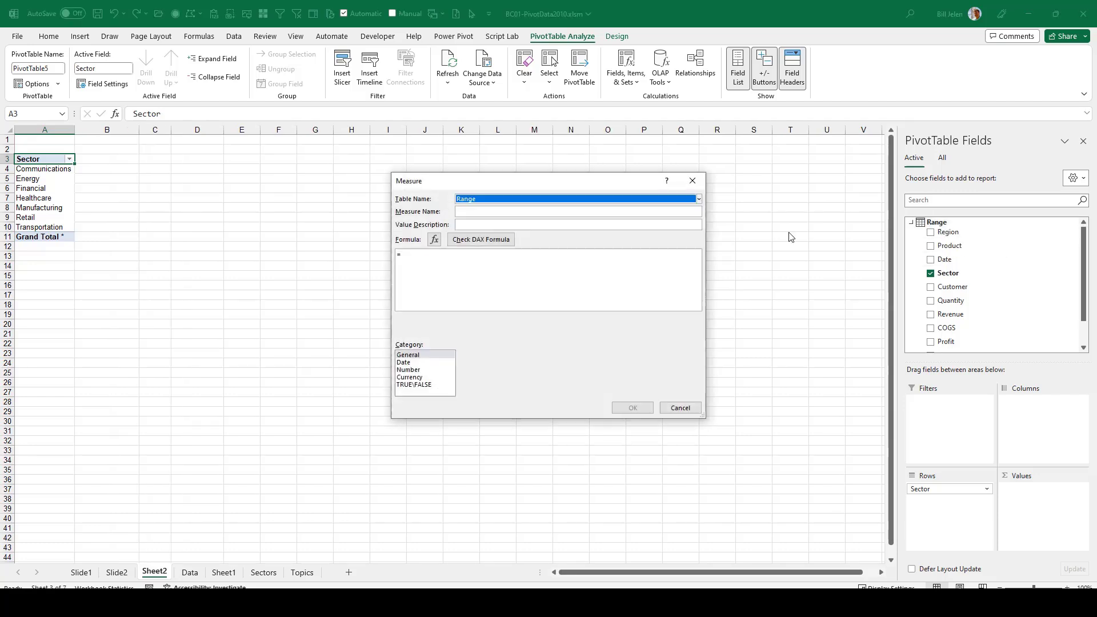
click(466, 210)
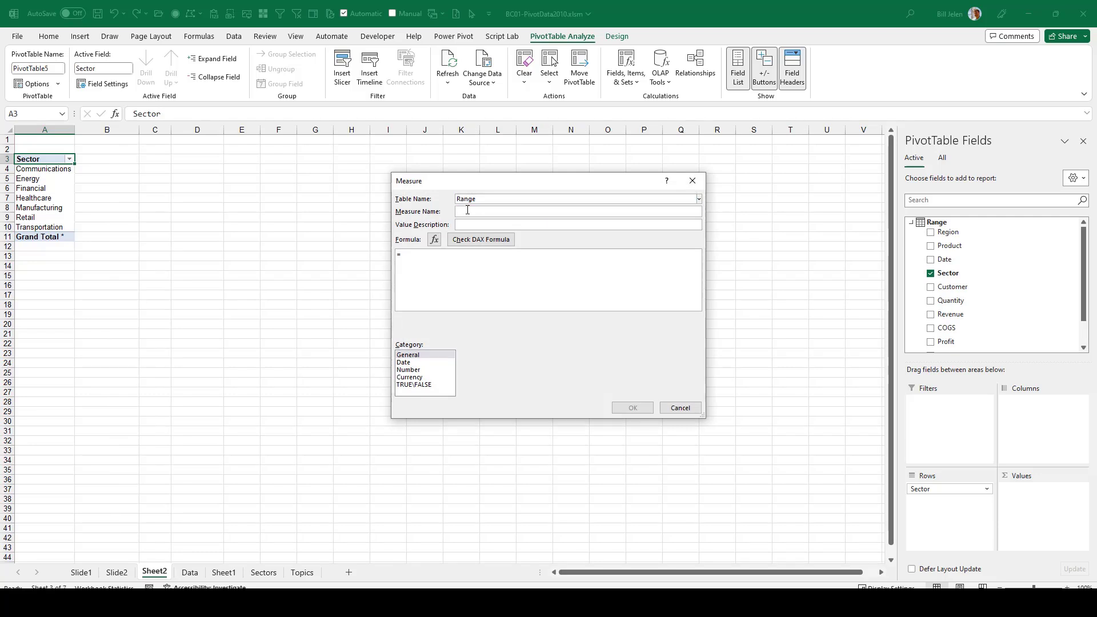
text(Sal)
text(CALC)
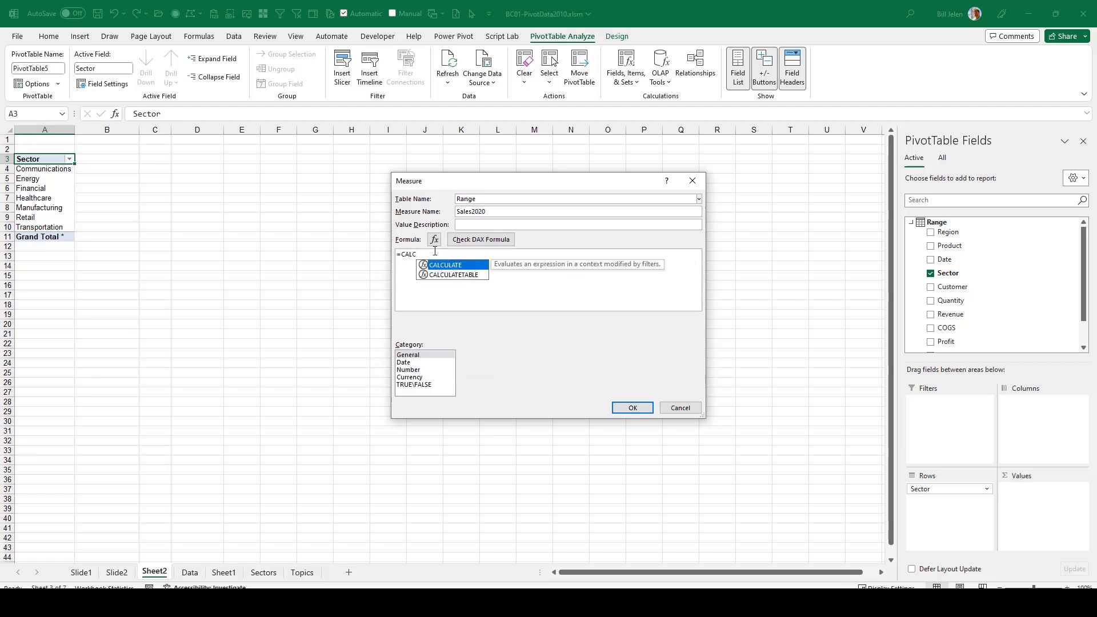
key(Tab)
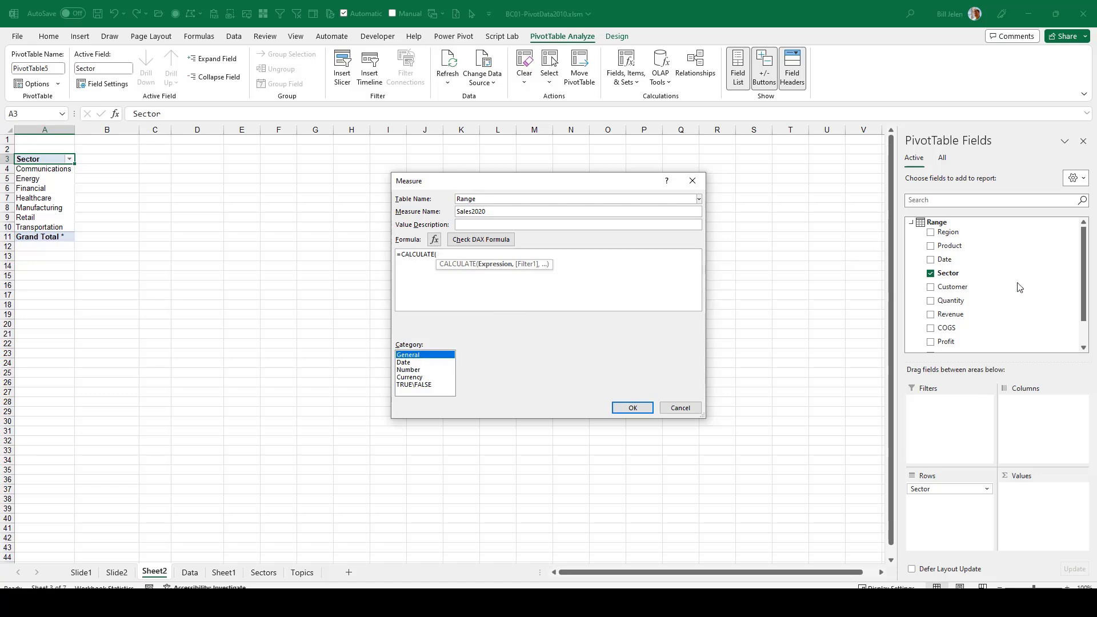
click(469, 254)
text(sa)
key(Tab)
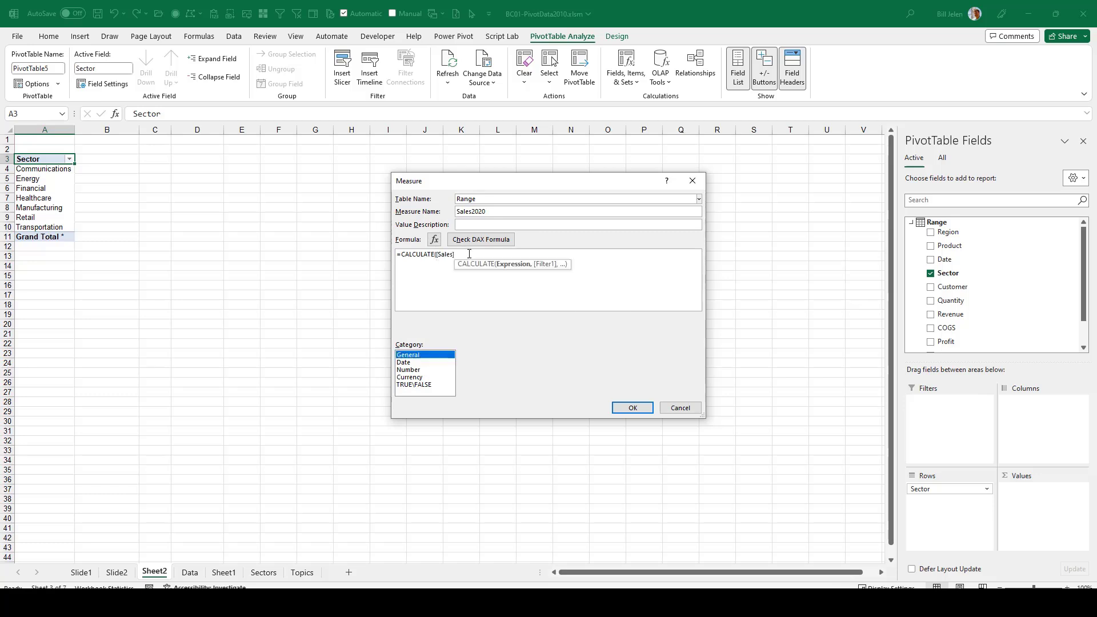
Filter Sales2020 to the 2020 Range[Year], format it as currency, and add it to Values.
click(471, 254)
text(,)
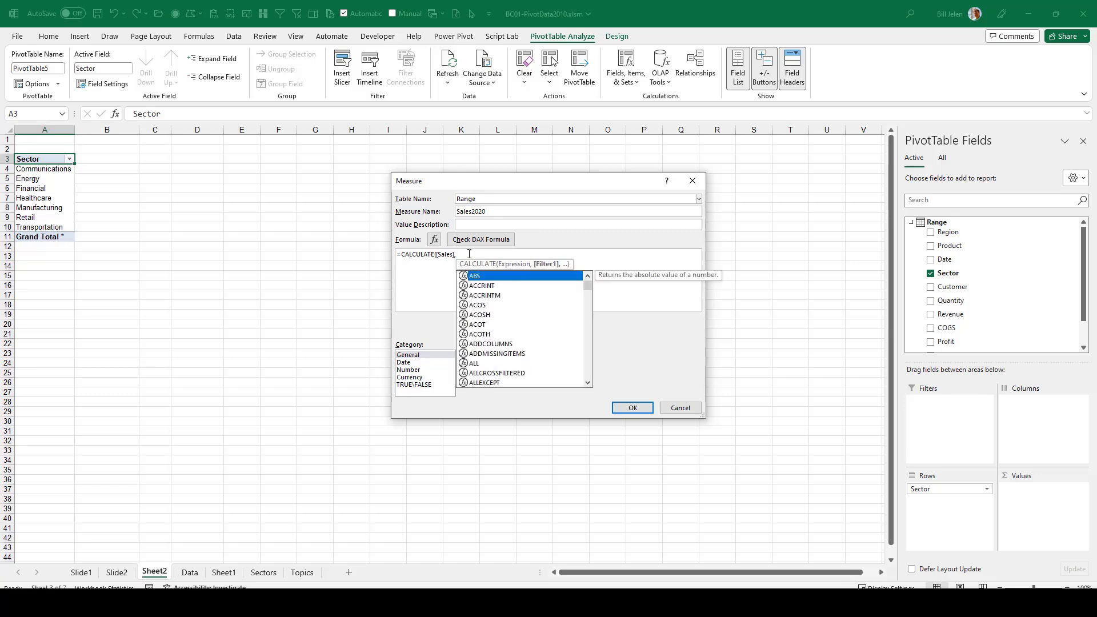
text(r)
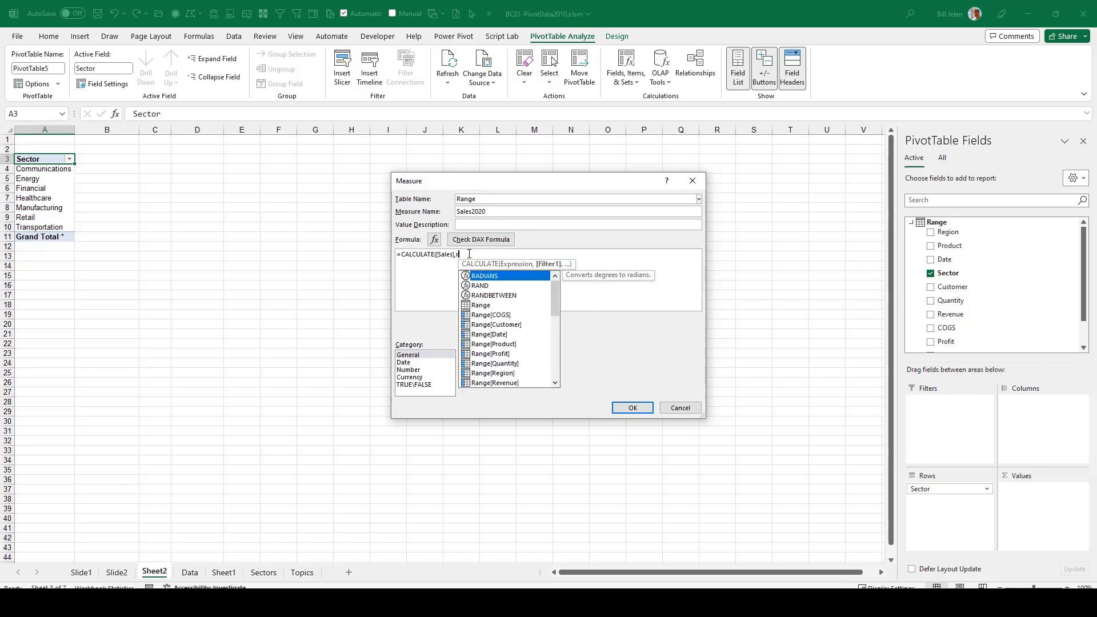
text(ang)
key(Down)
key(Down)
key(Down)
key(Down)
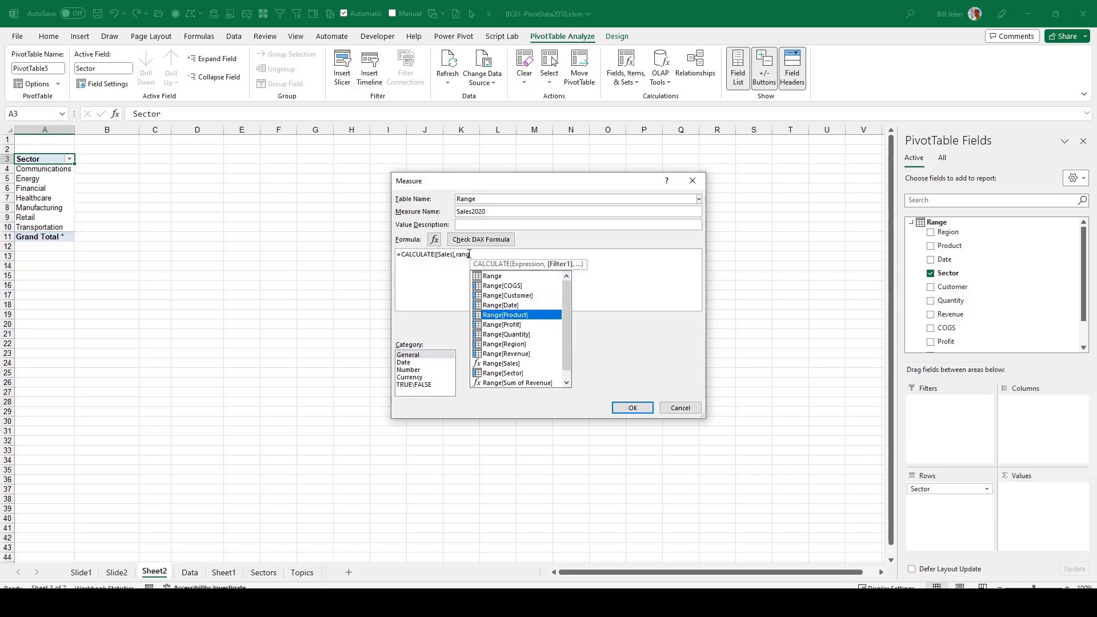
key(Down)
key(Down)
key(Down)
key(Down)
key(Tab)
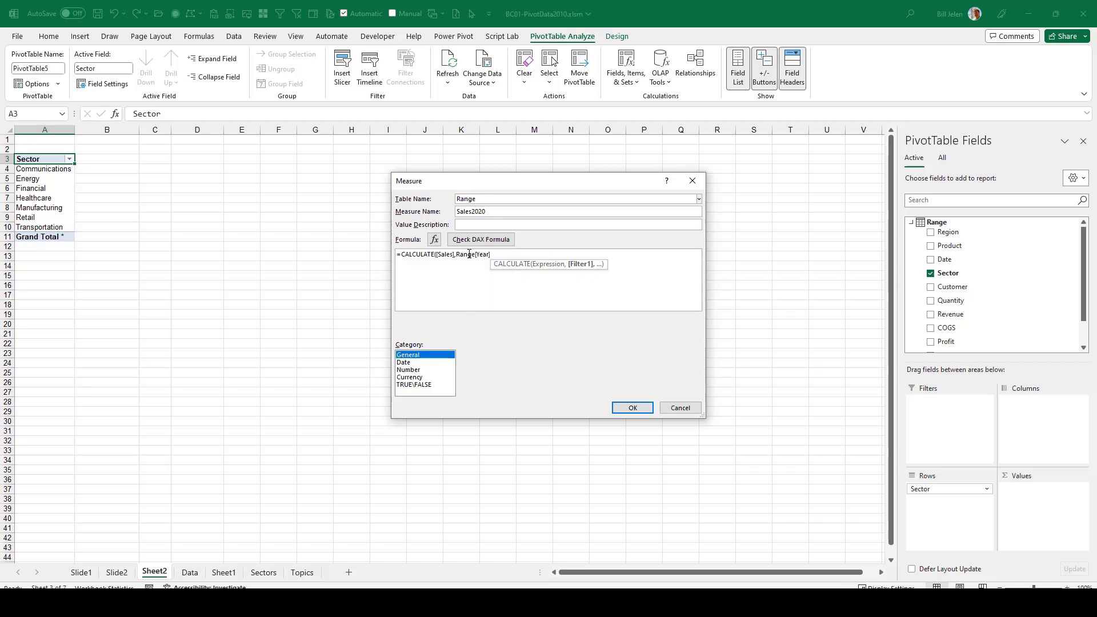
click(509, 254)
text(=2020)
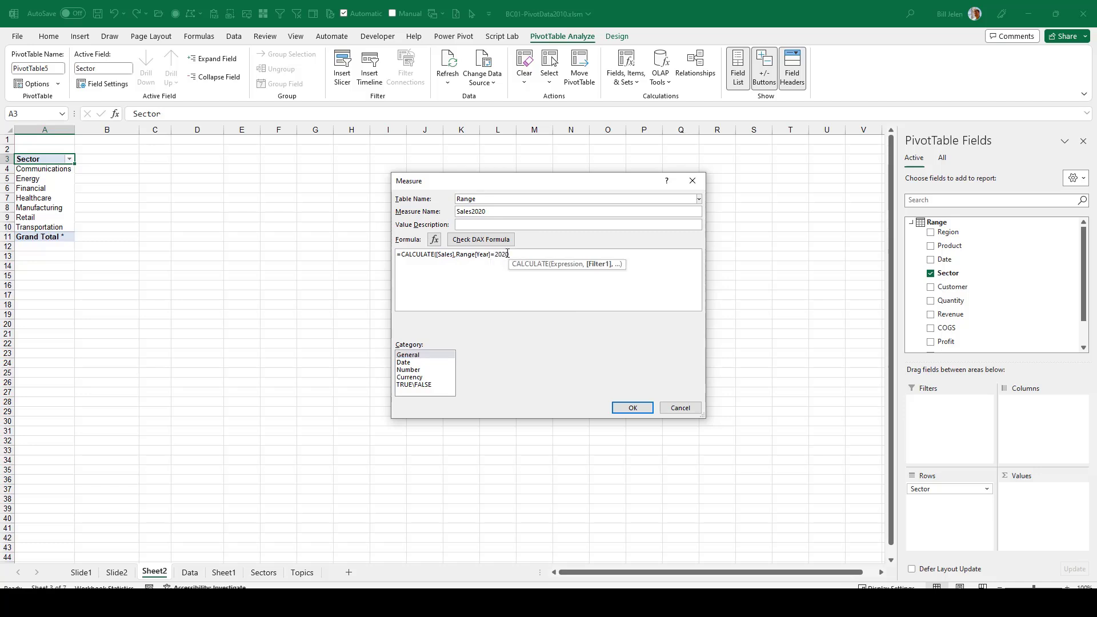
text())
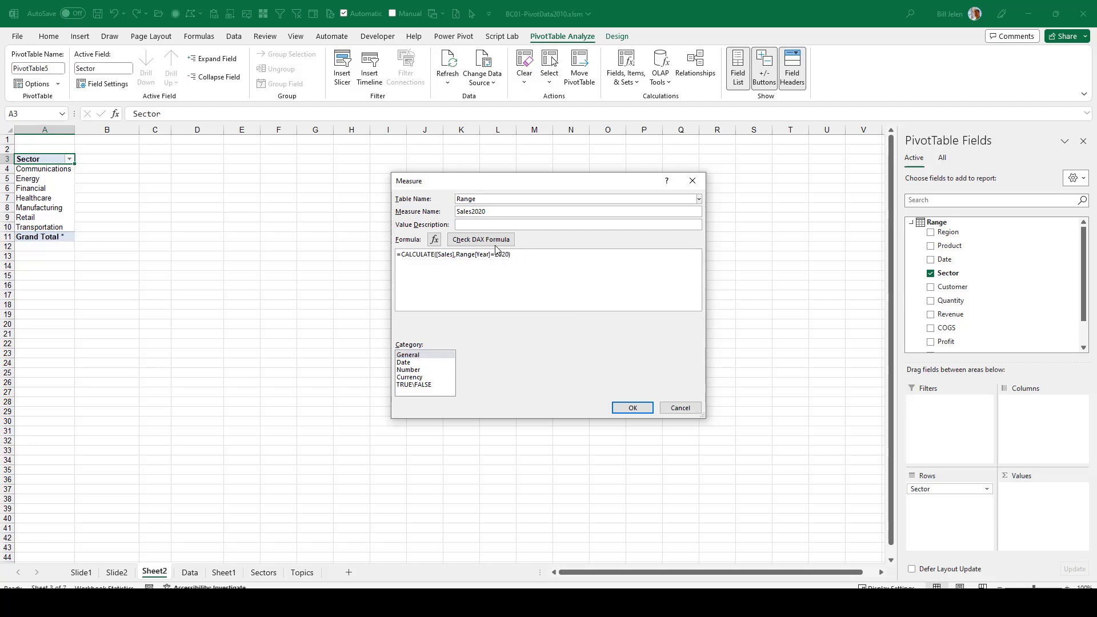
click(496, 245)
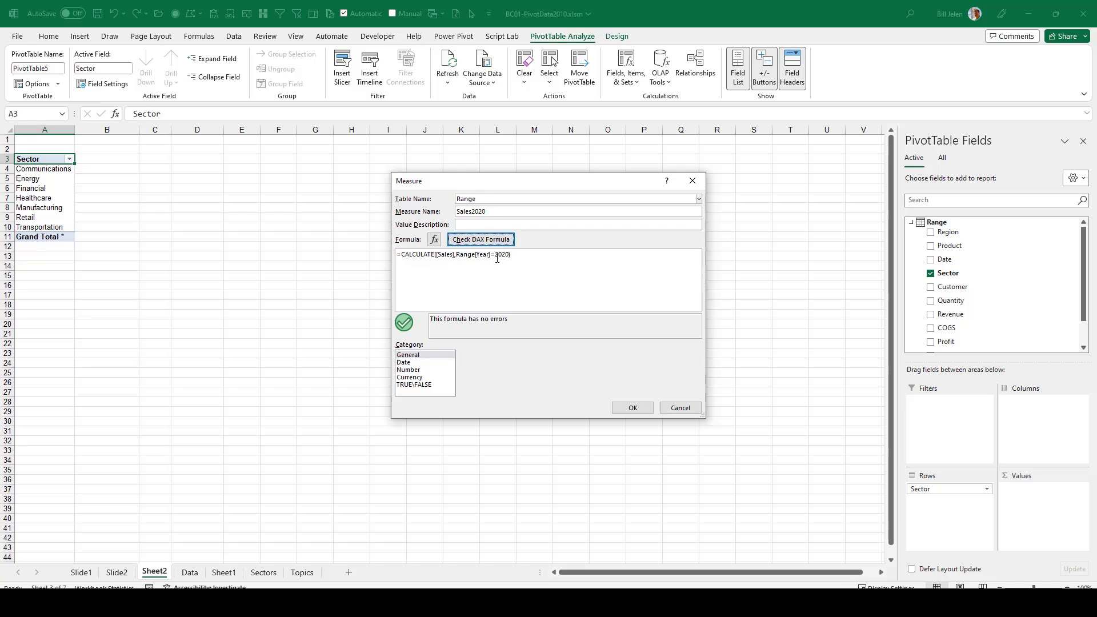
click(416, 378)
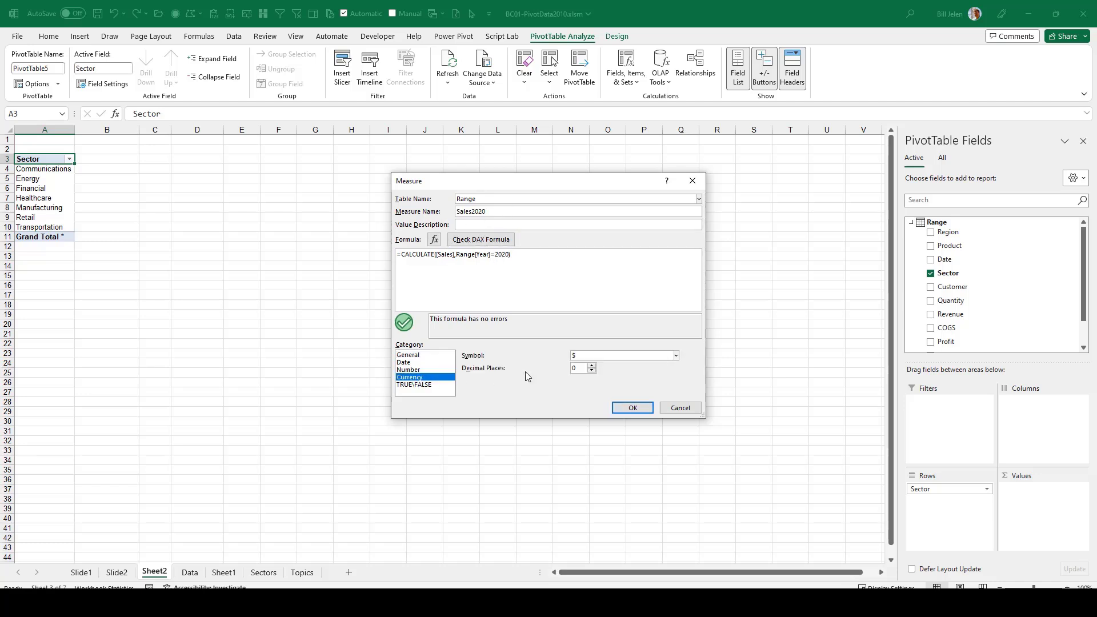
click(631, 409)
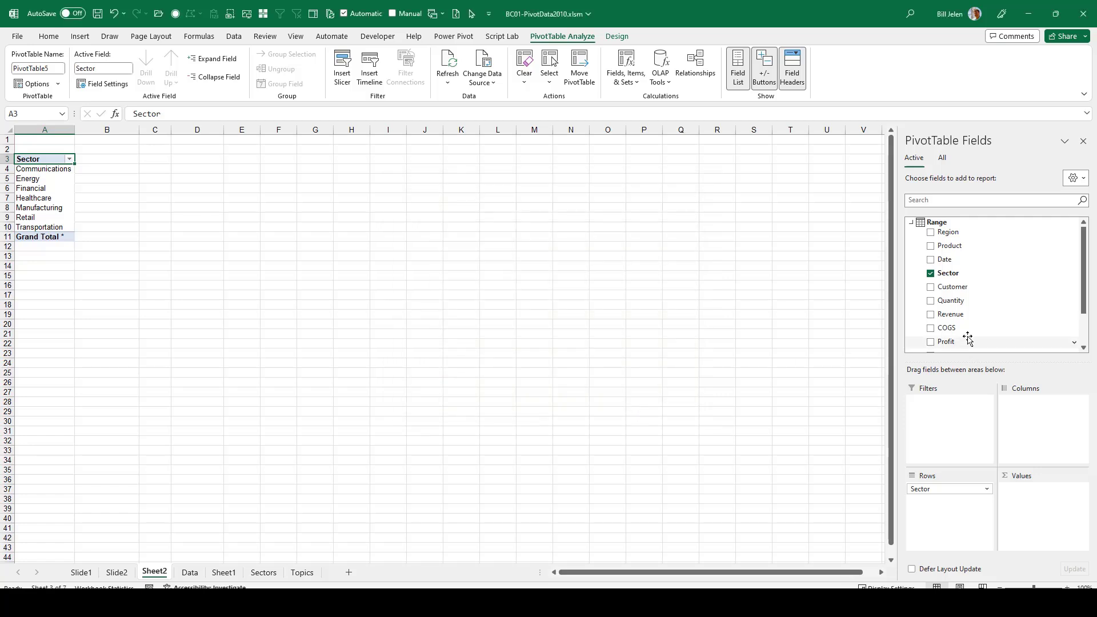
scroll(987, 330, down, 2)
drag(977, 338, 1039, 499)
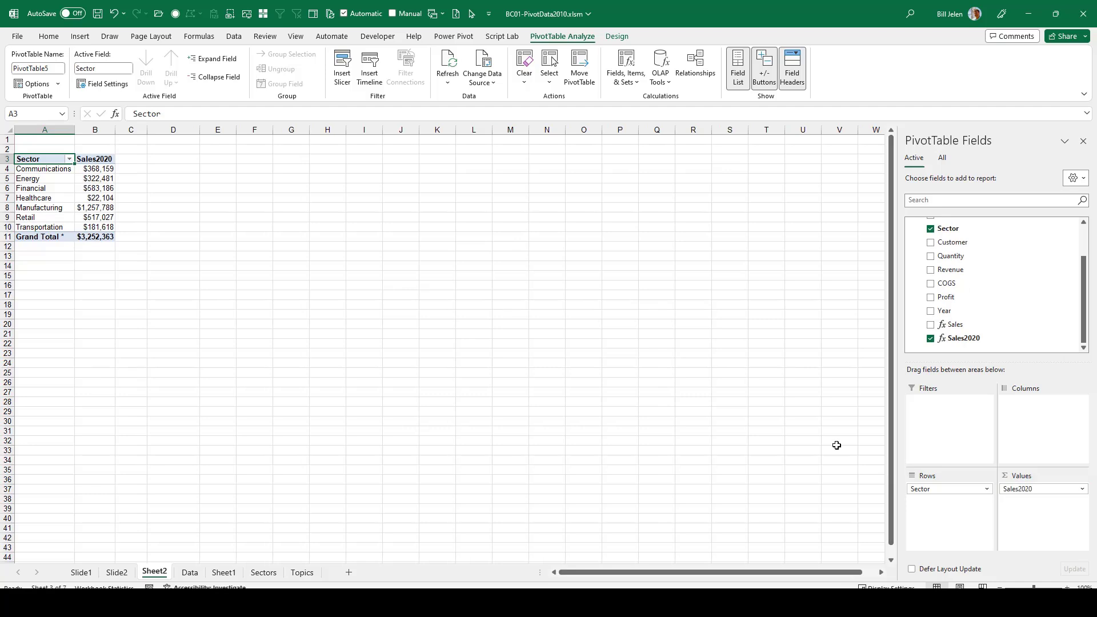
scroll(967, 252, up, 2)
scroll(935, 228, up, 1)
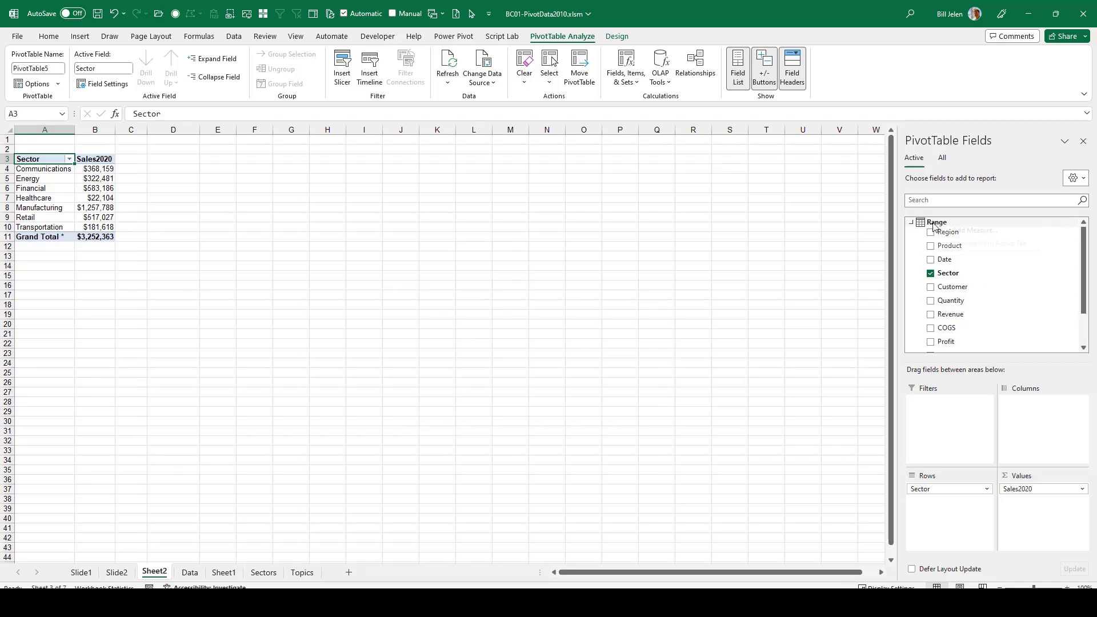
Add a currency-formatted Range measure Sales2021 with =CALCULATE([Sales],Range[Year]=2021), checking the formula.
right_click(937, 224)
click(960, 232)
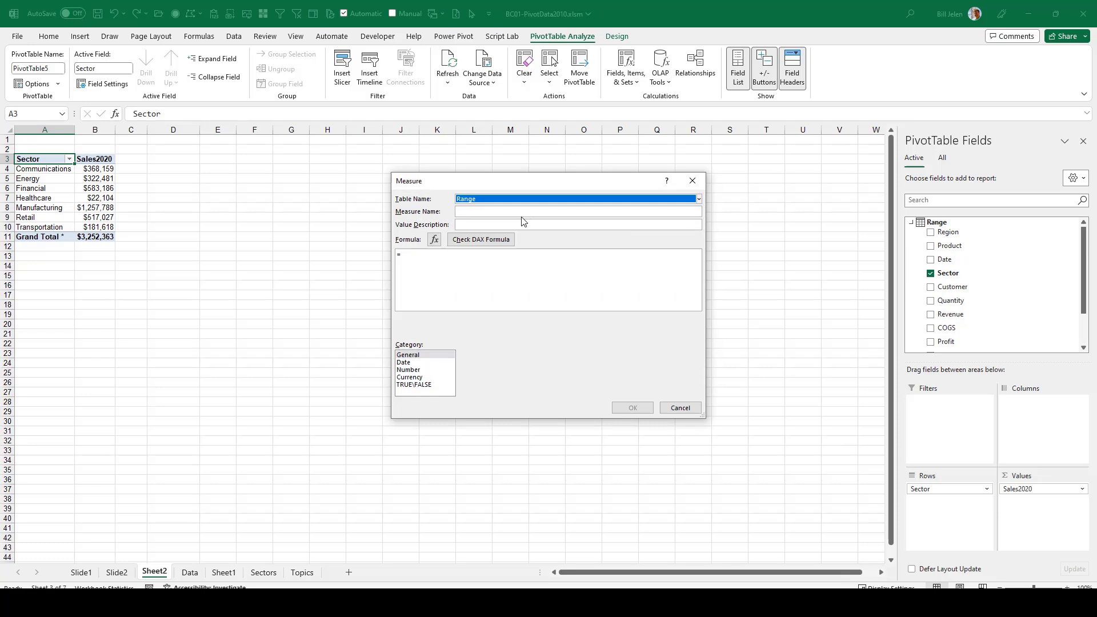
click(467, 211)
text(S)
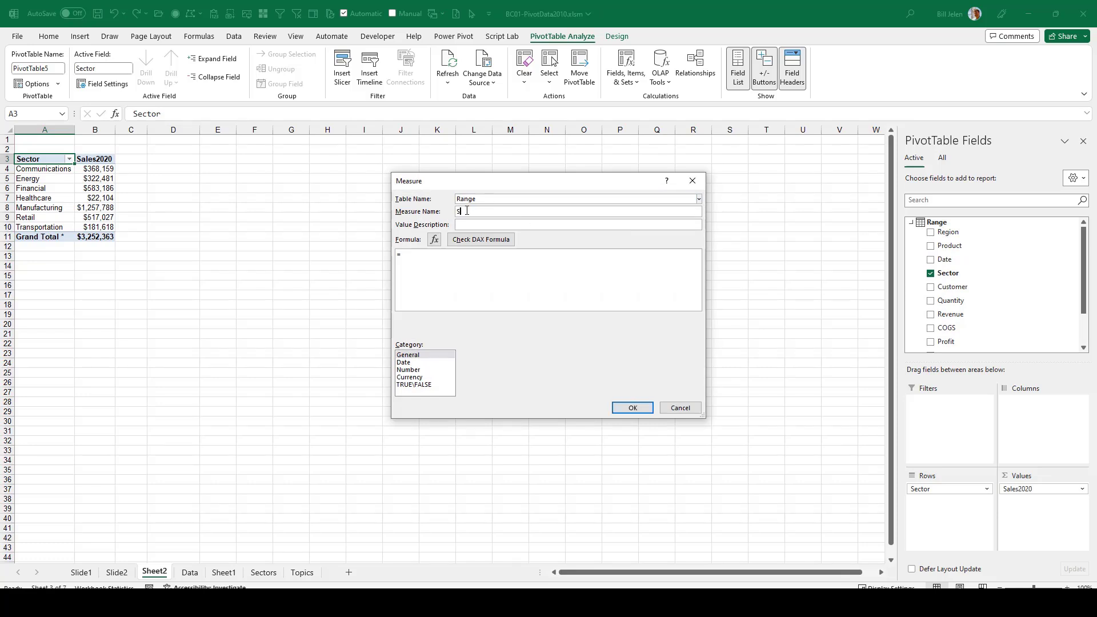
text(ales2021)
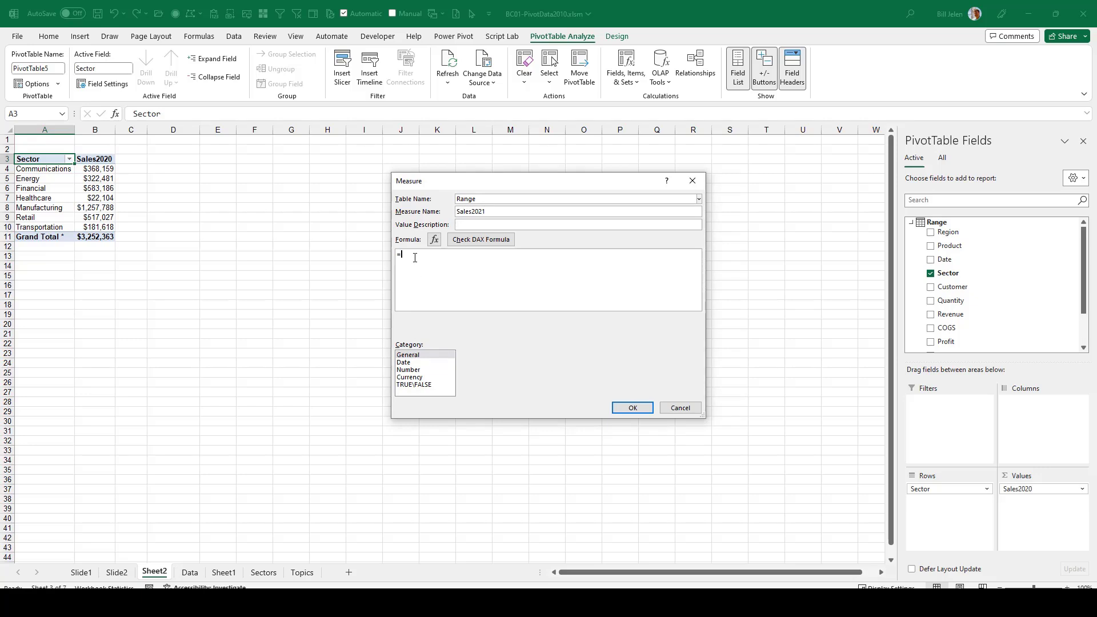
text(CALC)
key(Tab)
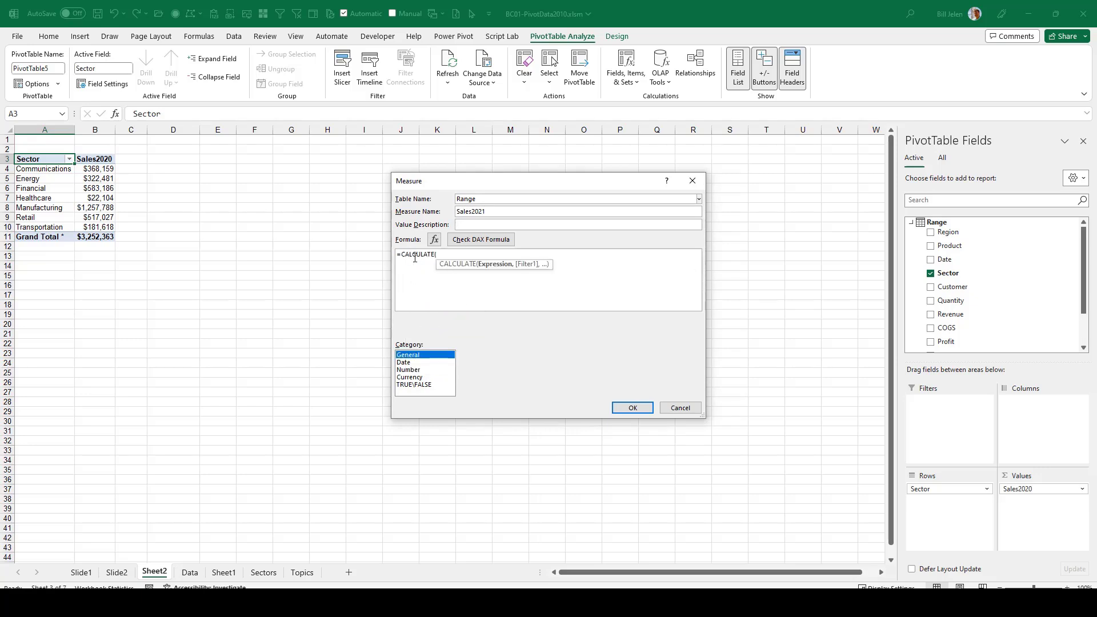
text([)
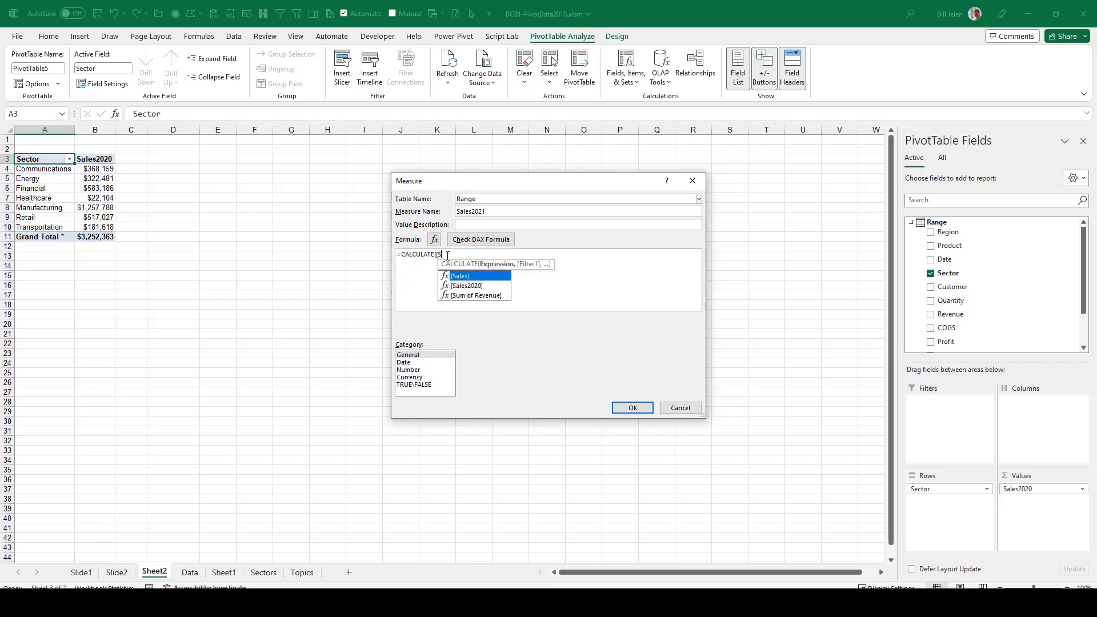
text(Sa)
key(Tab)
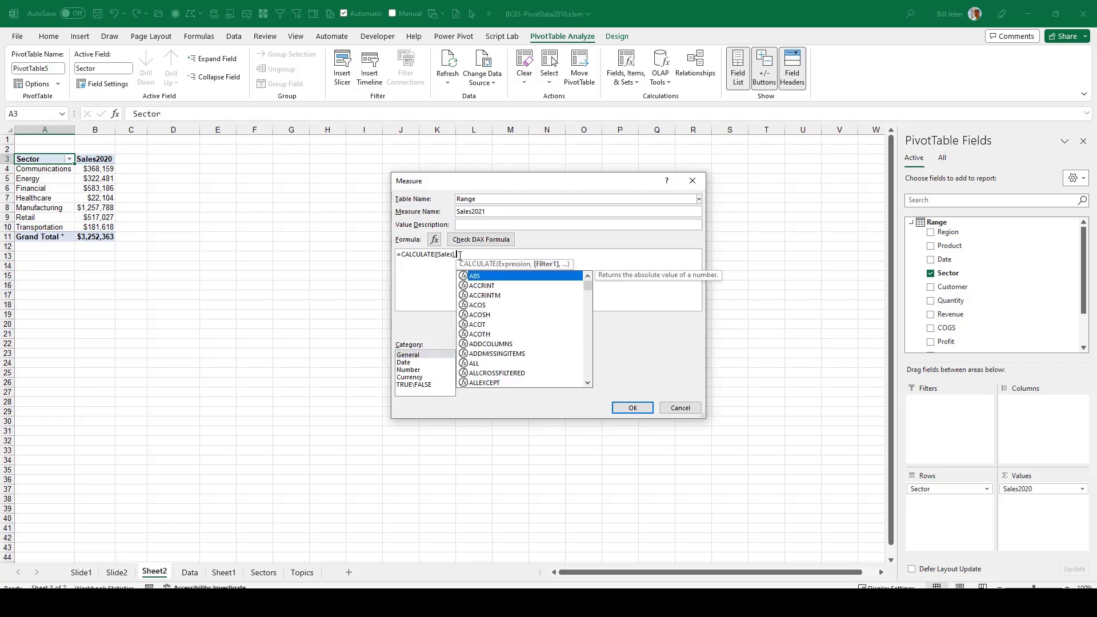
text(Rang)
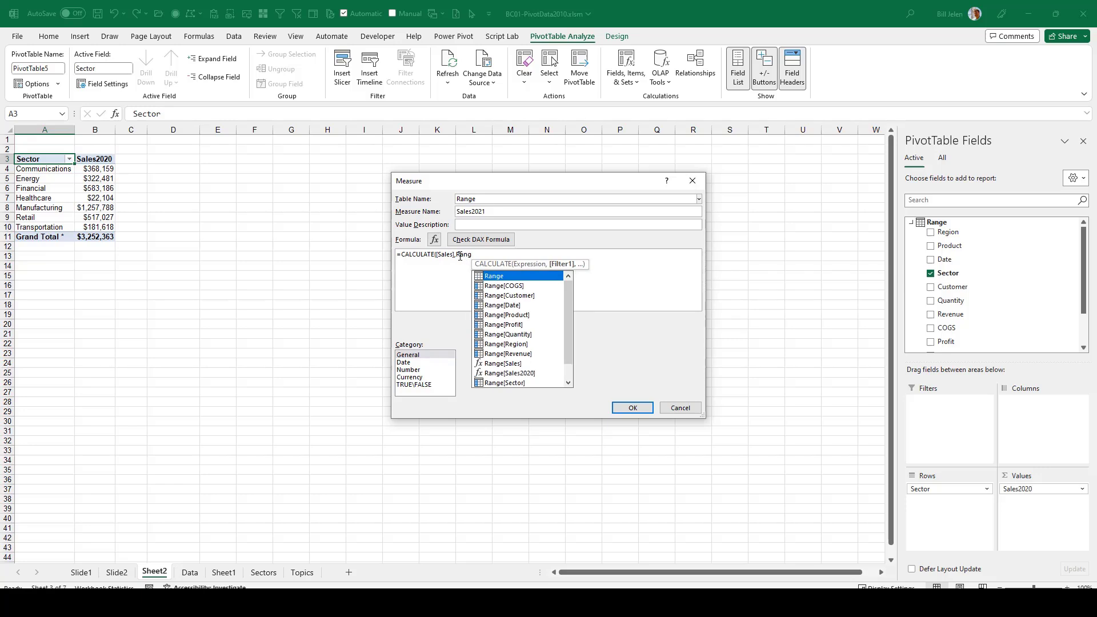
key(Down)
key(Down)
key(Down)
key(Down)
key(Down)
key(Down)
key(Down)
key(Tab)
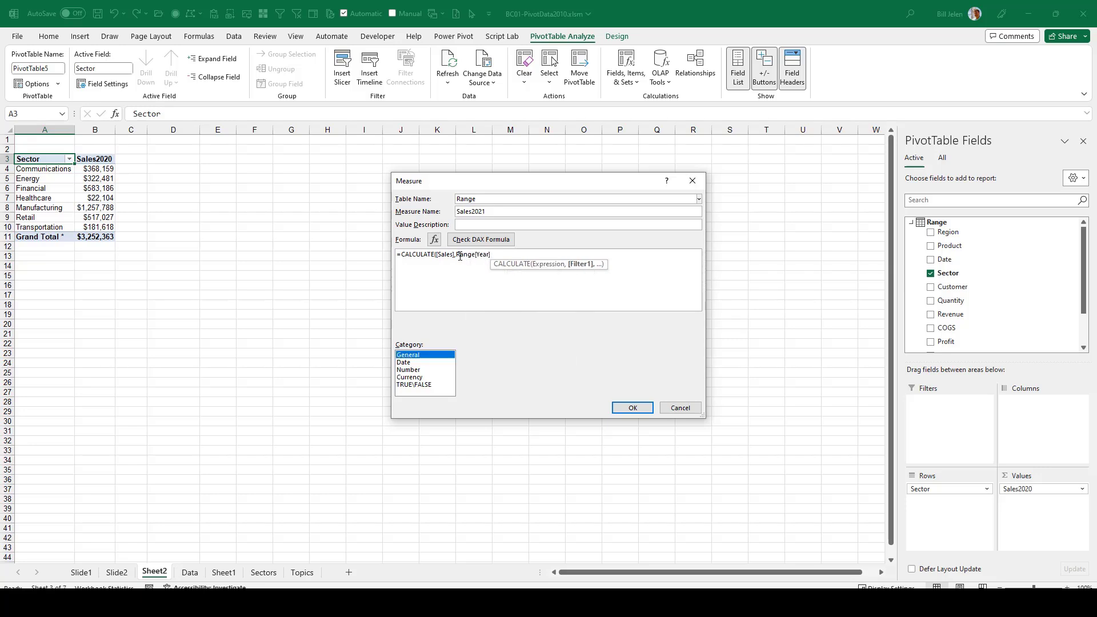
text(=20)
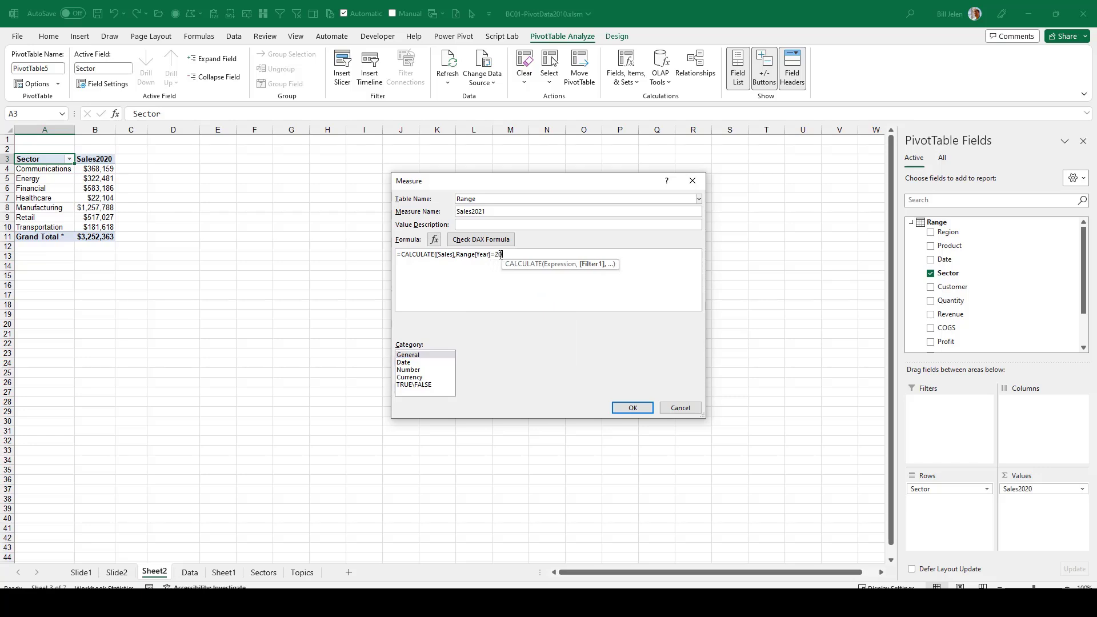
text(21))
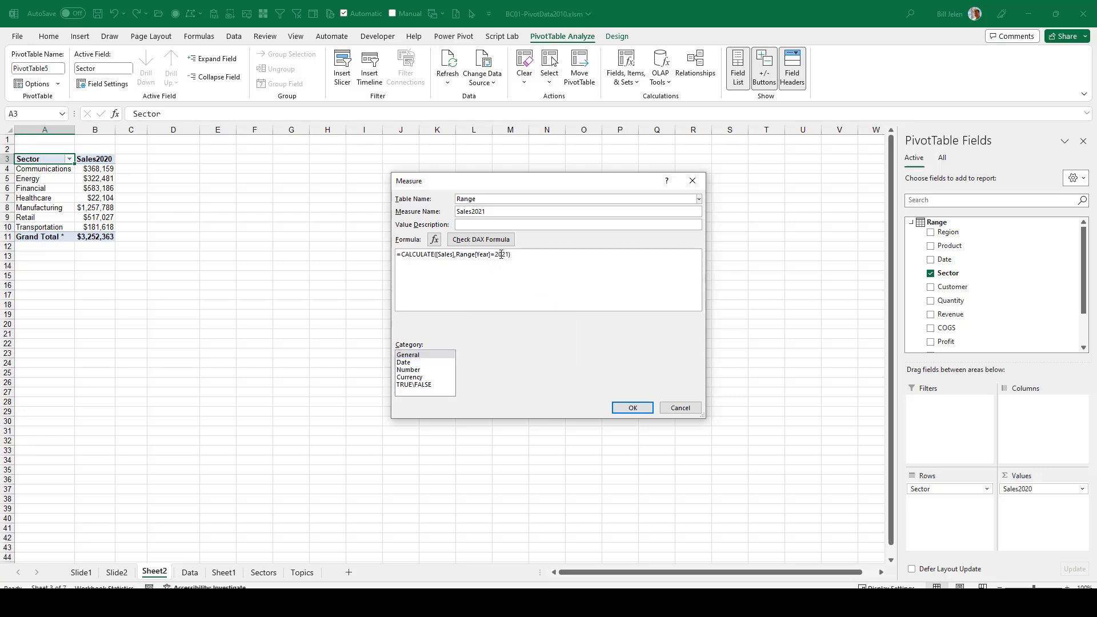
click(481, 239)
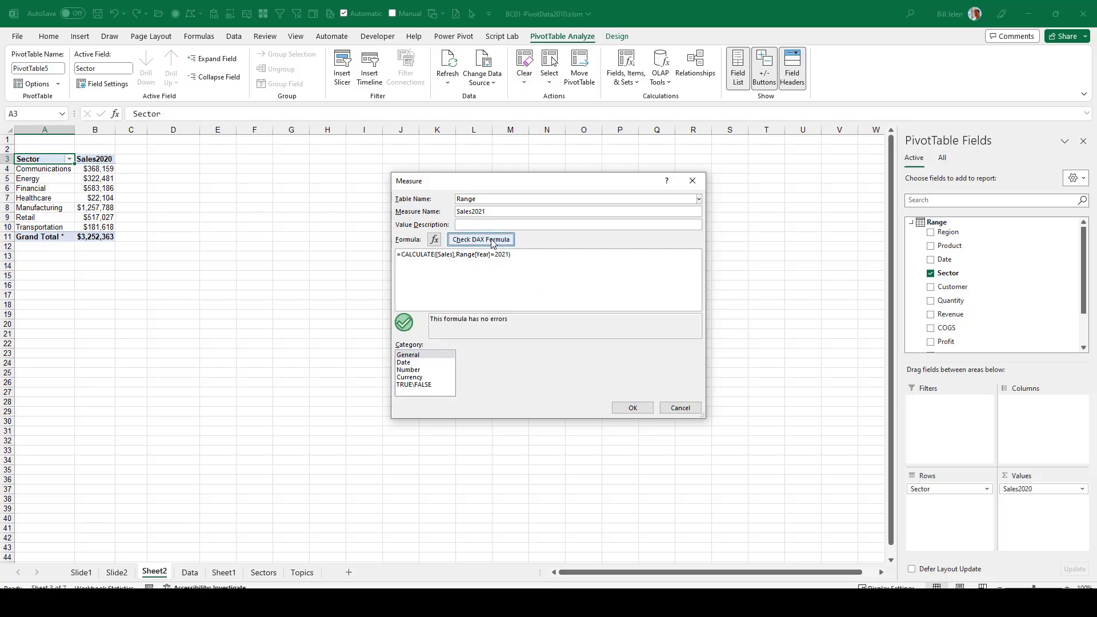
click(410, 378)
click(630, 407)
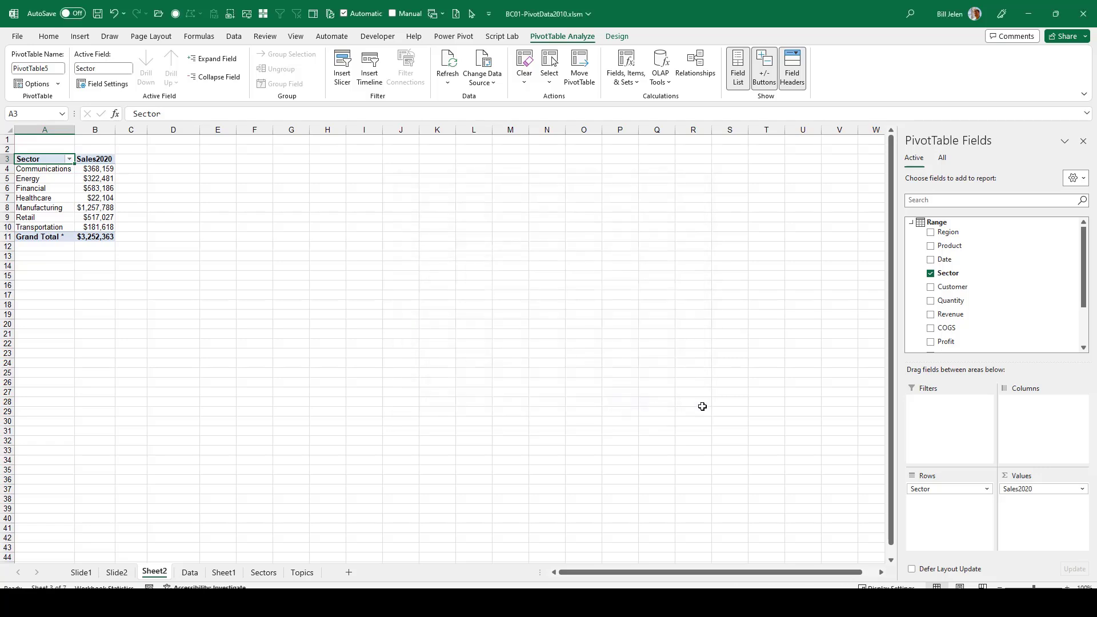
scroll(952, 344, down, 2)
scroll(980, 338, down, 2)
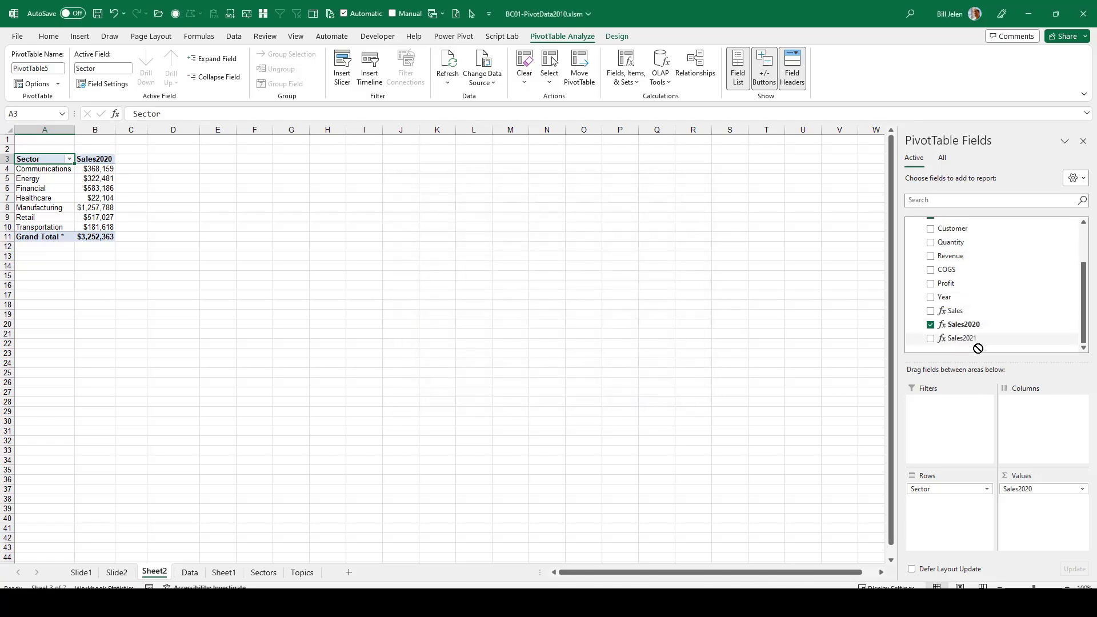
drag(965, 338, 1041, 508)
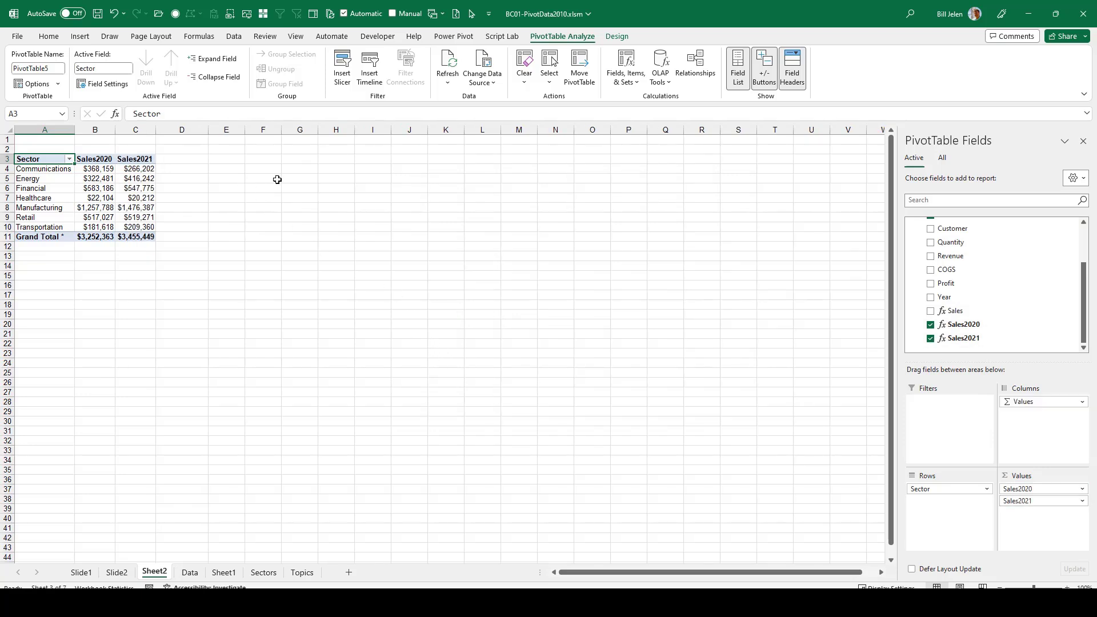
scroll(951, 257, up, 2)
scroll(940, 229, up, 2)
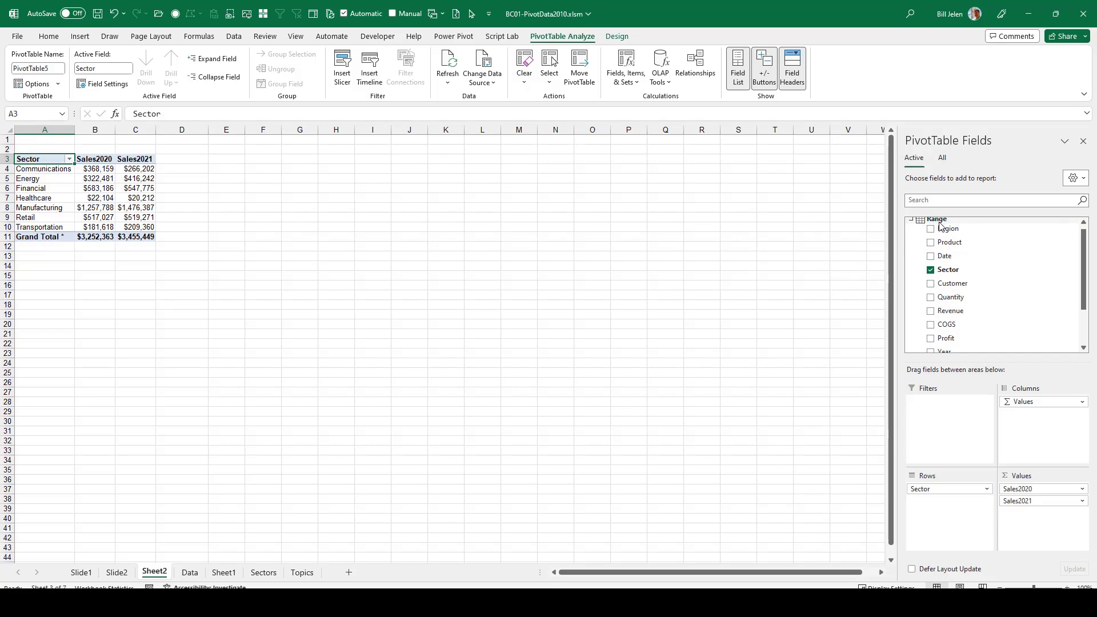
Add a currency-formatted Range measure Variance defined as =[Sales2021]-[Sales2020], checking the formula.
right_click(941, 225)
click(966, 229)
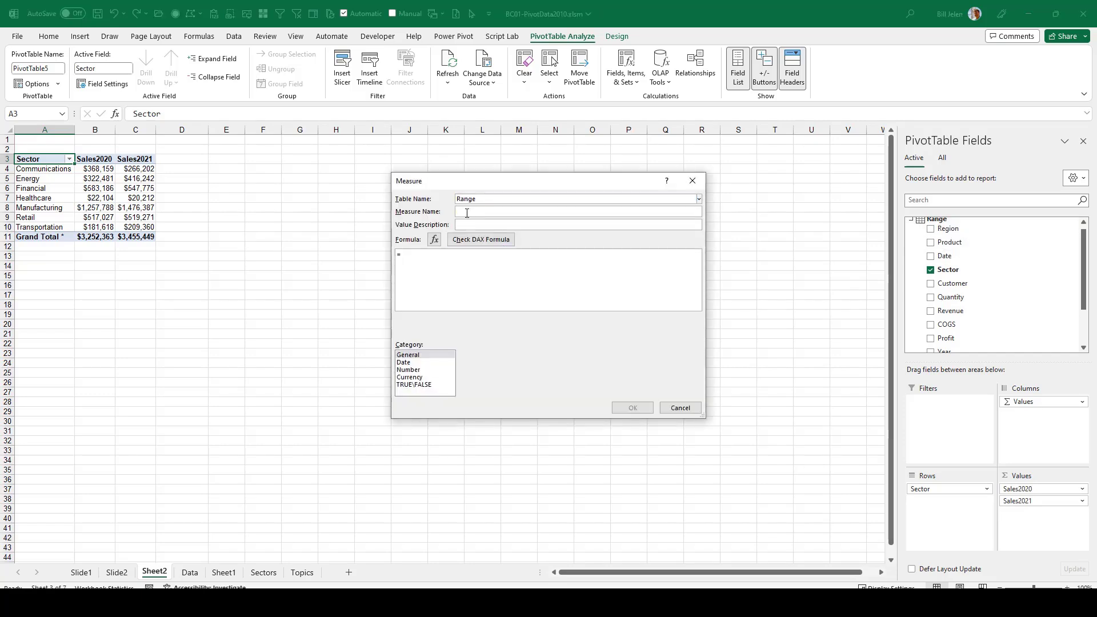
text(Variance)
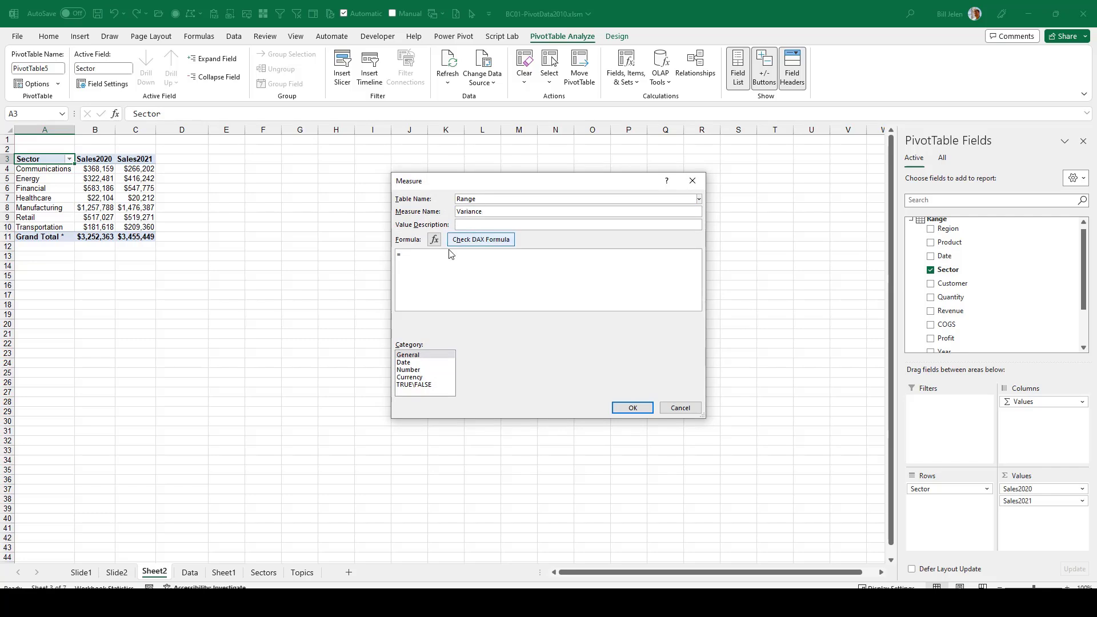
click(435, 257)
text([)
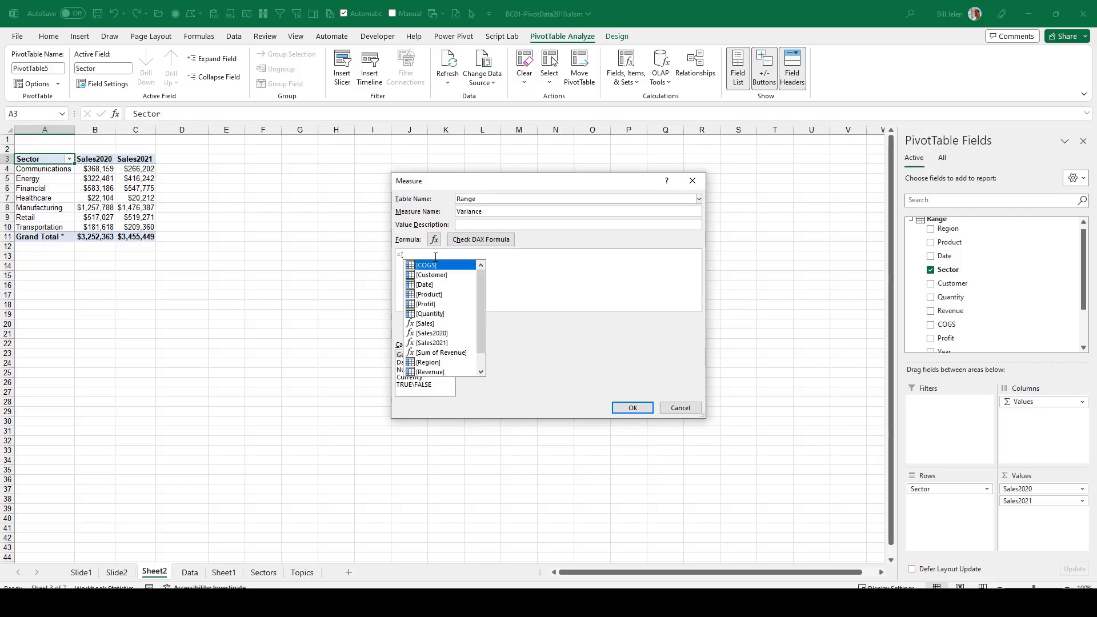
key(Down)
key(Down)
key(Down)
key(Down)
key(Down)
key(Down)
key(Down)
key(Tab)
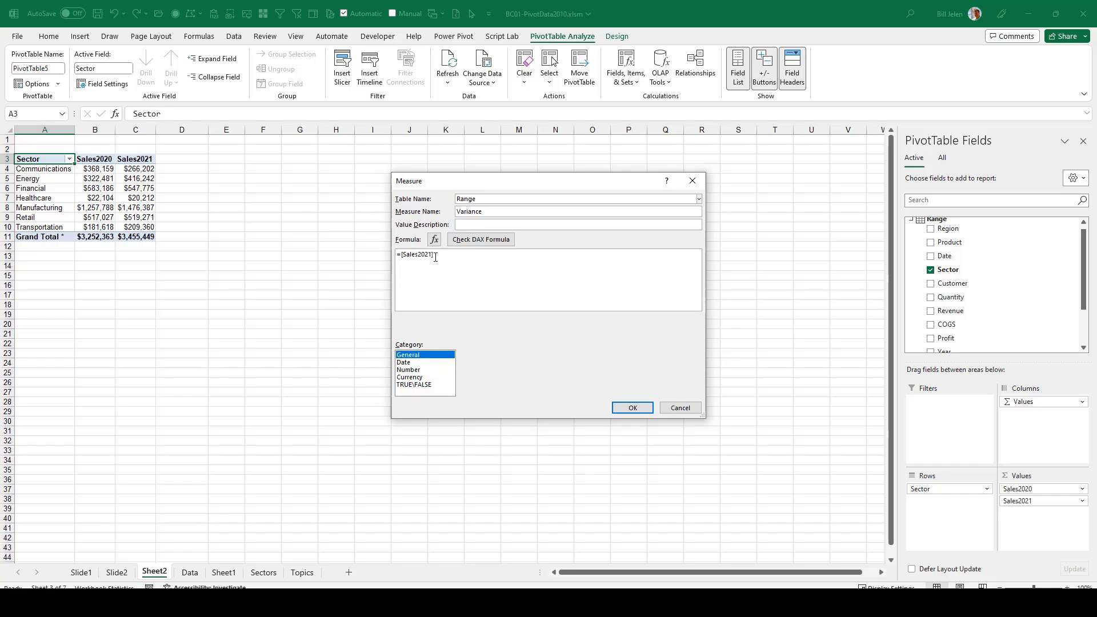
click(435, 256)
text(-[)
key(Down)
key(Down)
key(Down)
key(Down)
key(Down)
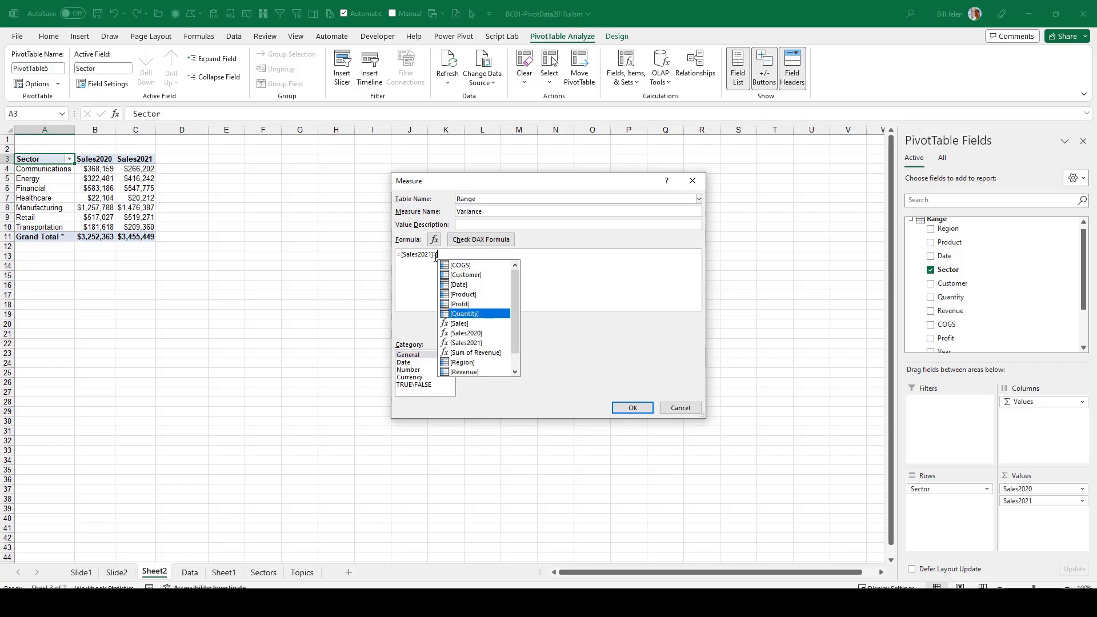
key(Down)
key(Down)
key(Tab)
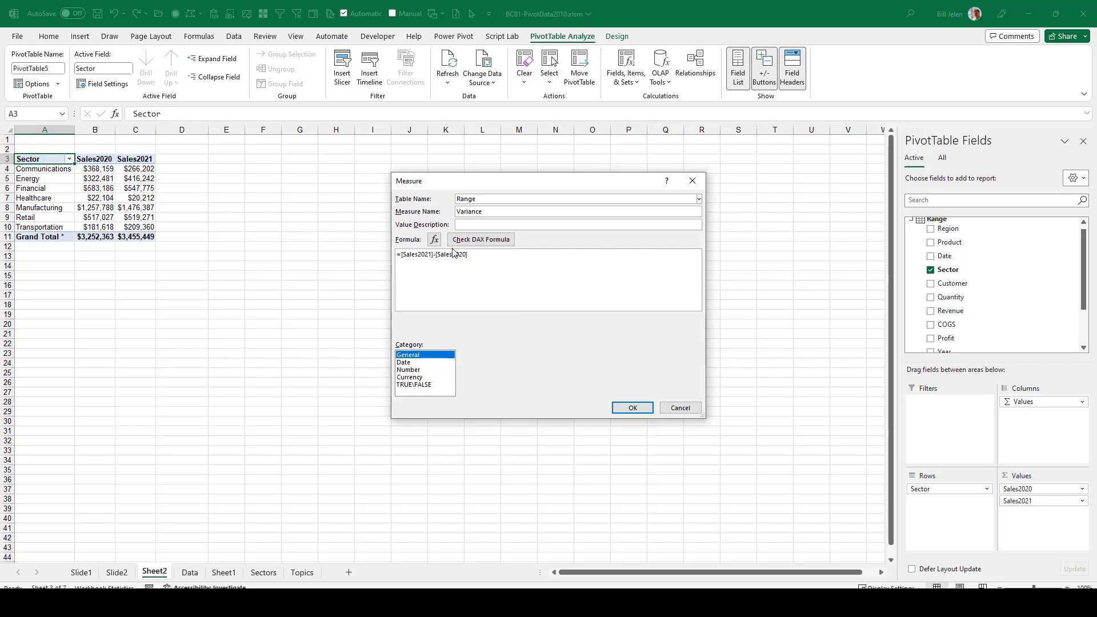
click(418, 378)
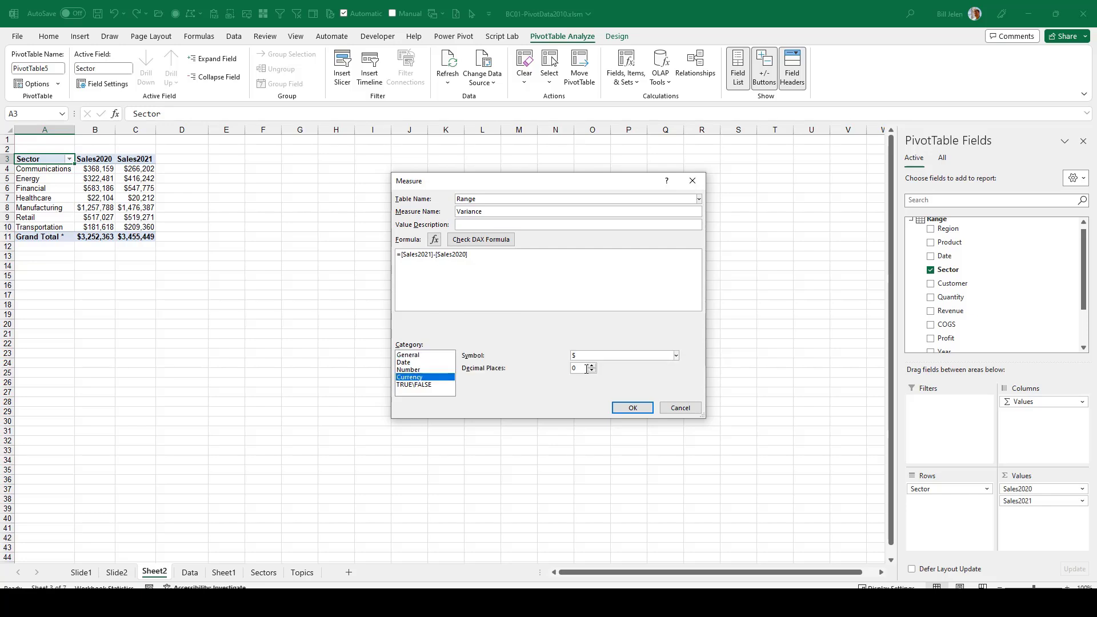
click(486, 244)
click(633, 408)
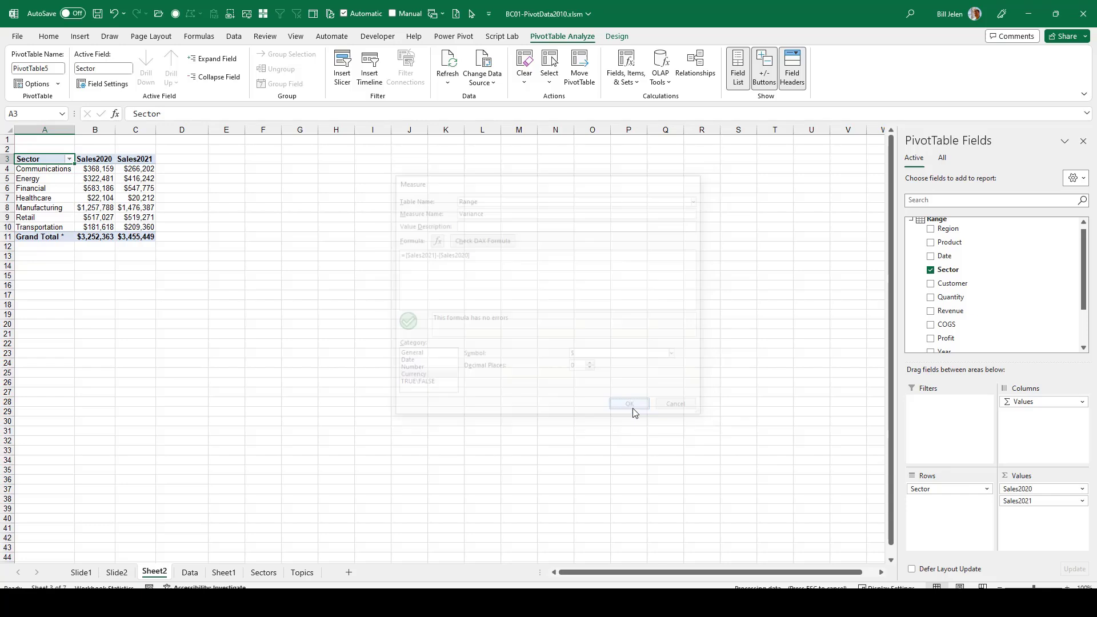
scroll(964, 323, down, 1)
scroll(965, 323, down, 2)
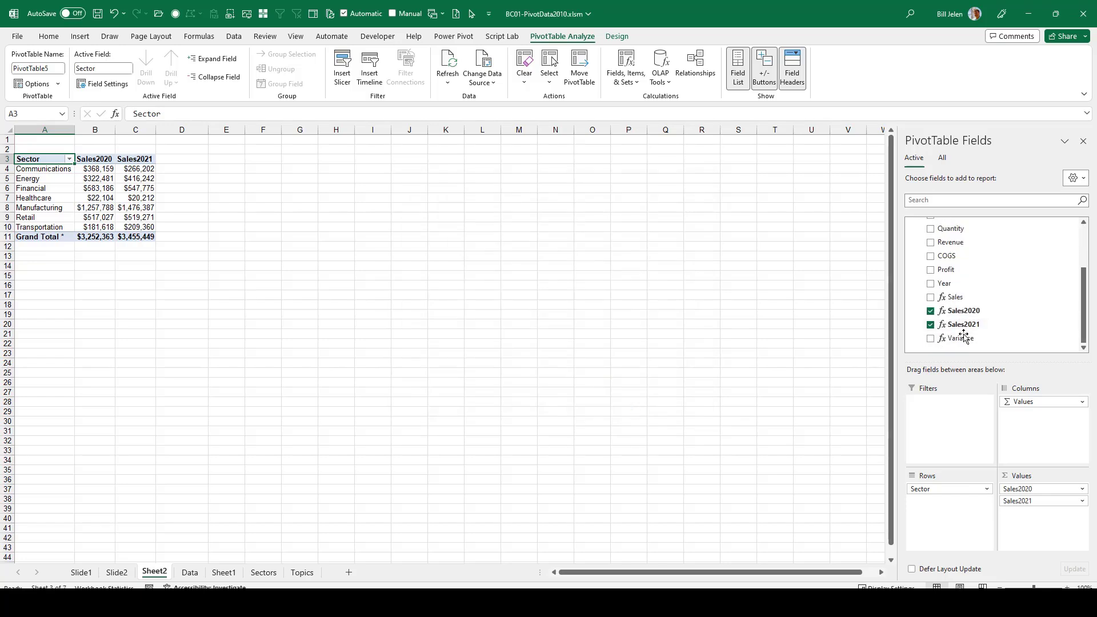
drag(956, 298, 1036, 513)
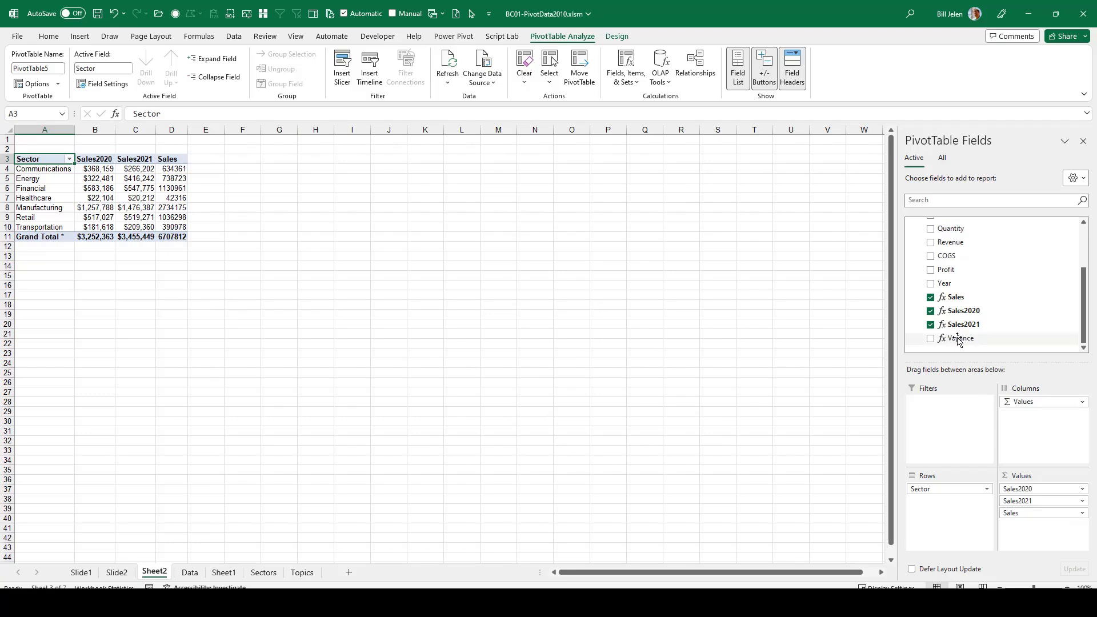
Add the Variance measure to the pivot's Values area, totaling $203,086 across sectors.
drag(962, 340, 1041, 525)
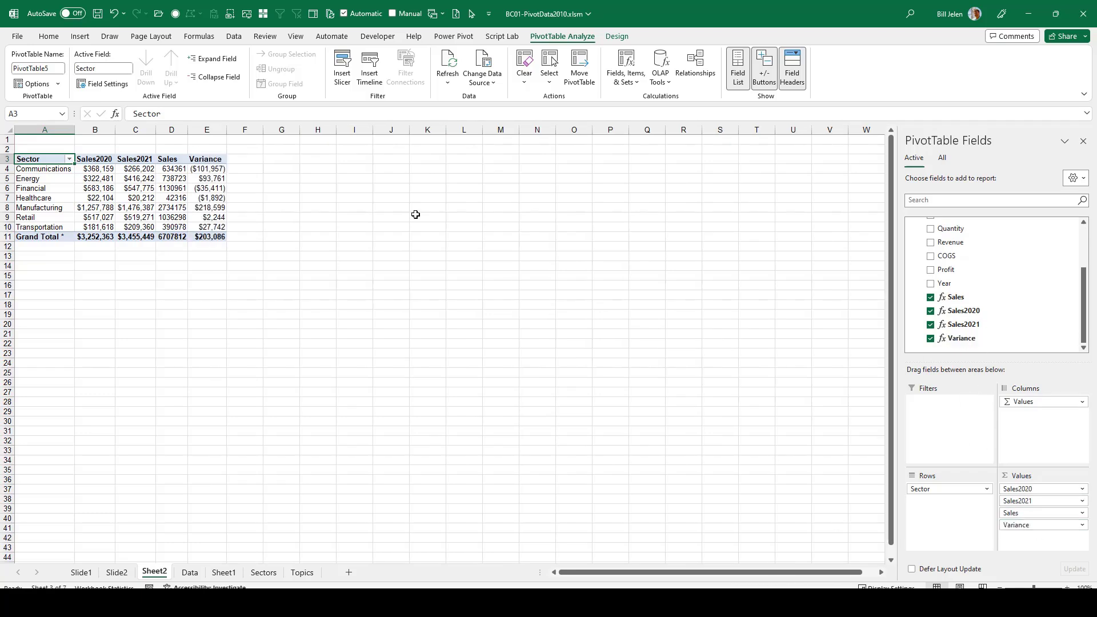